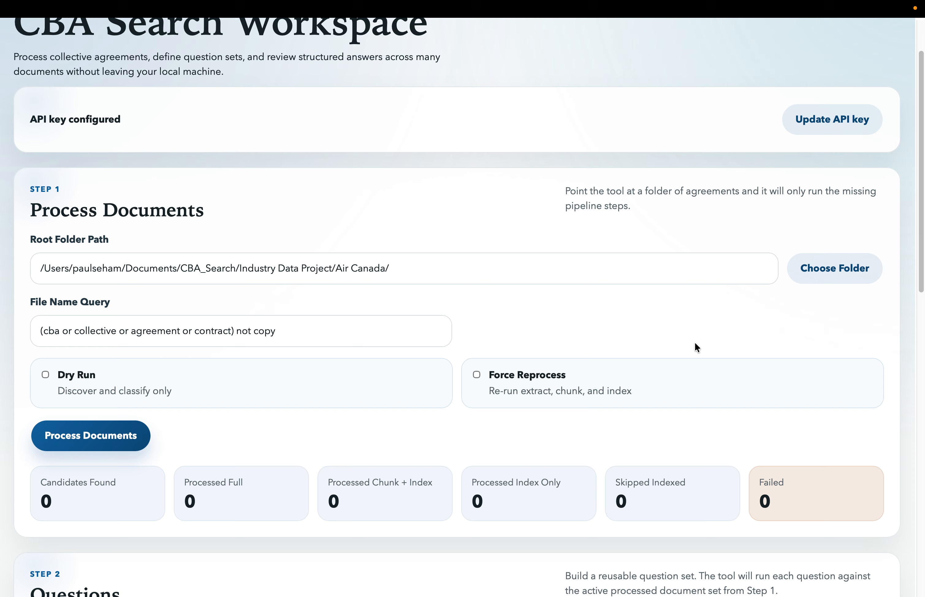
- Shorten the root folder path so it ends at "Industry Data Project/" and clear the file name query
drag(389, 268, 335, 267)
key(BackSpace)
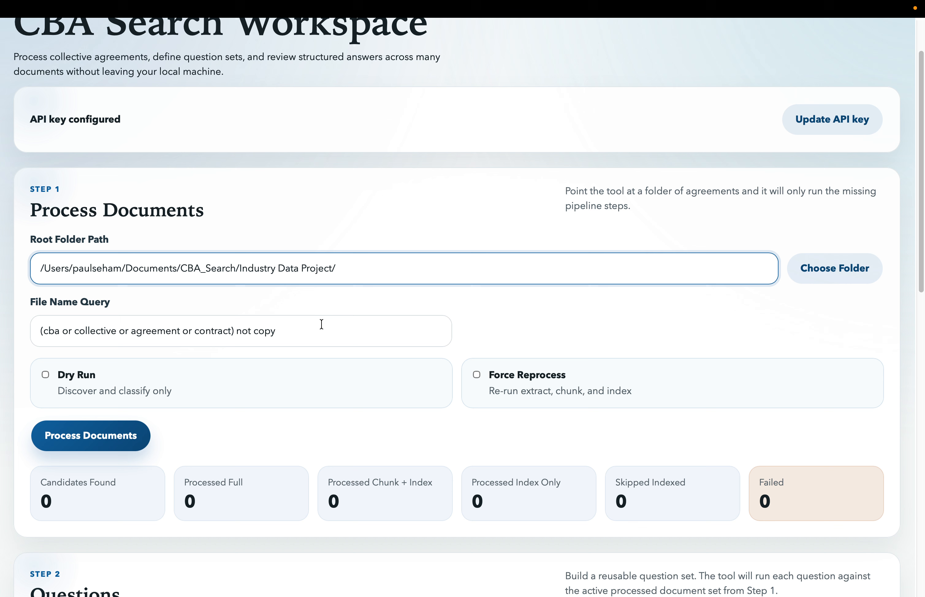
triple_click(95, 331)
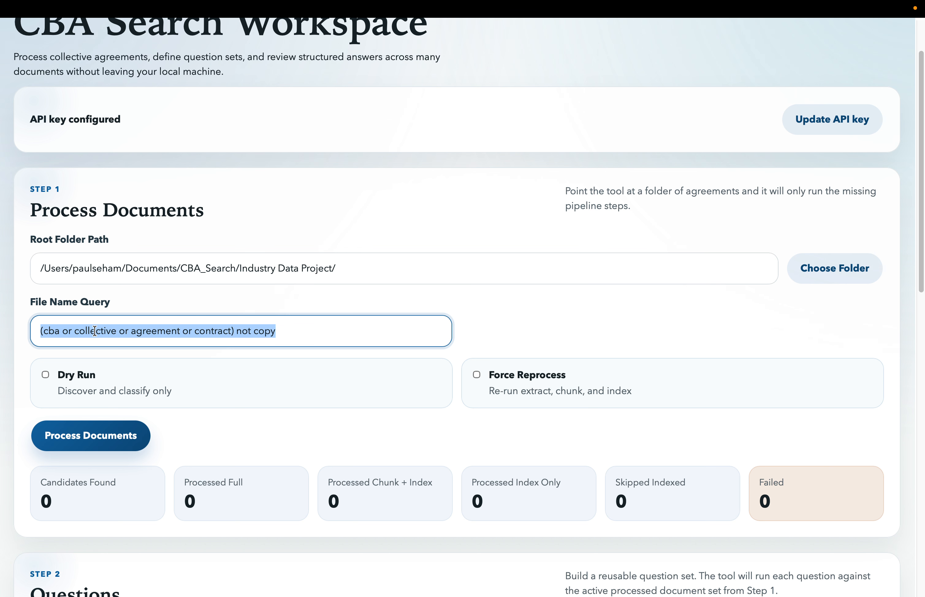
key(BackSpace)
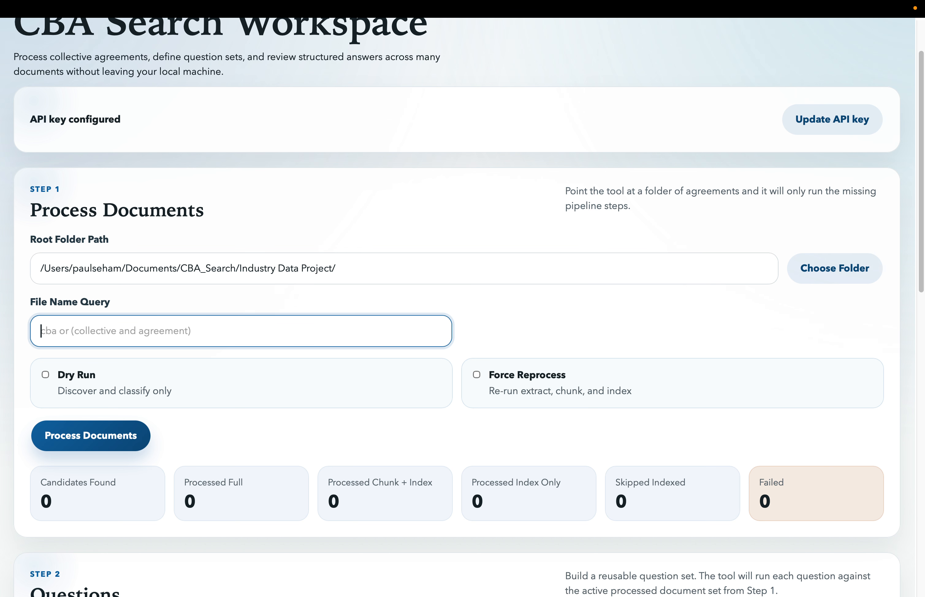
- Enable Dry Run, process the Industry Data Project folder without a file name filter, and look through the candidate files
click(45, 375)
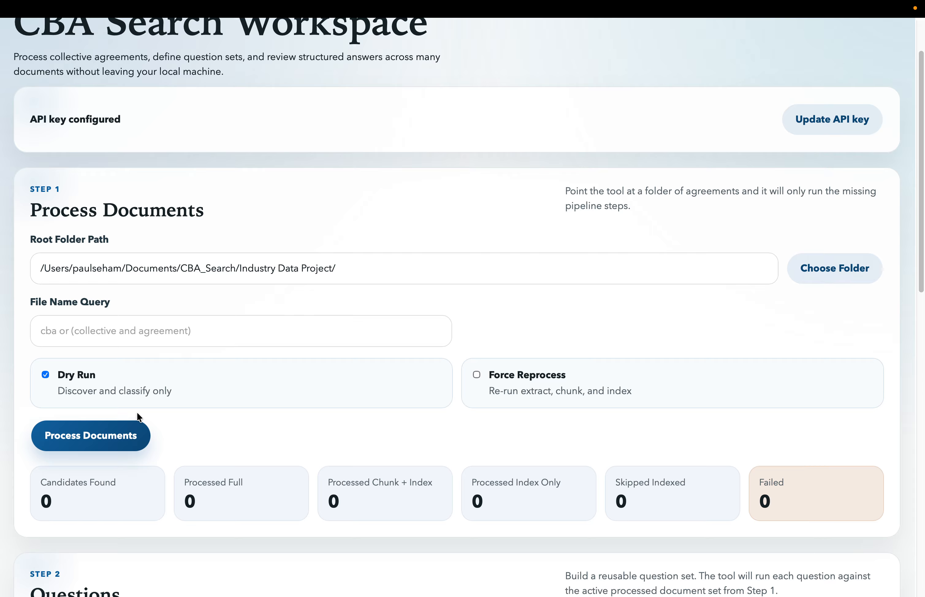
click(118, 435)
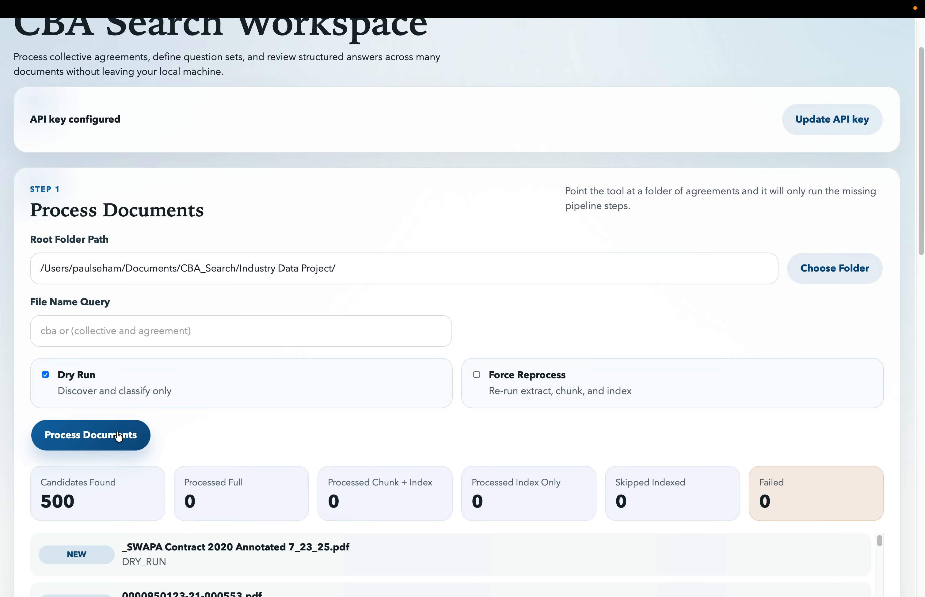
scroll(118, 438, down, 4)
scroll(118, 436, down, 10)
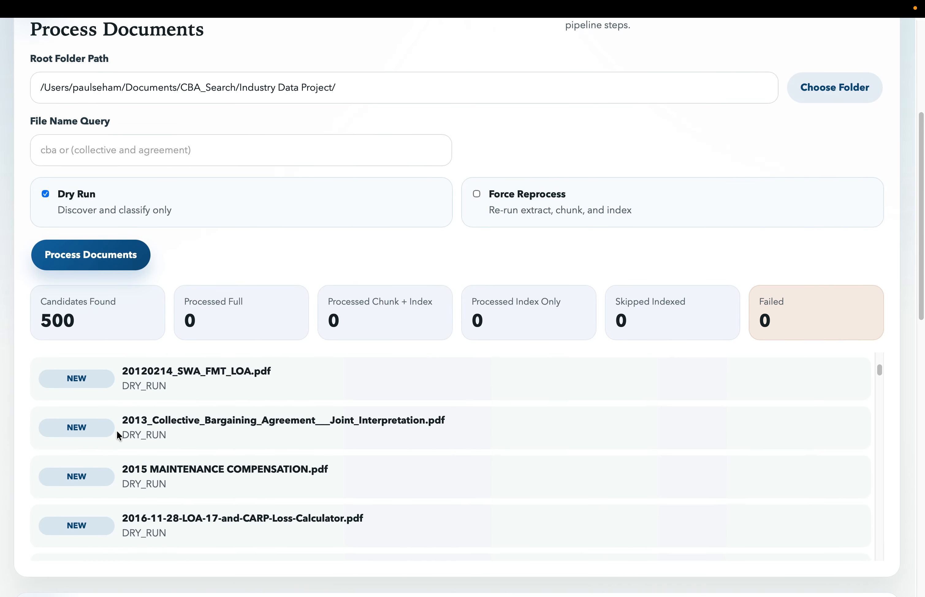
scroll(118, 436, up, 10)
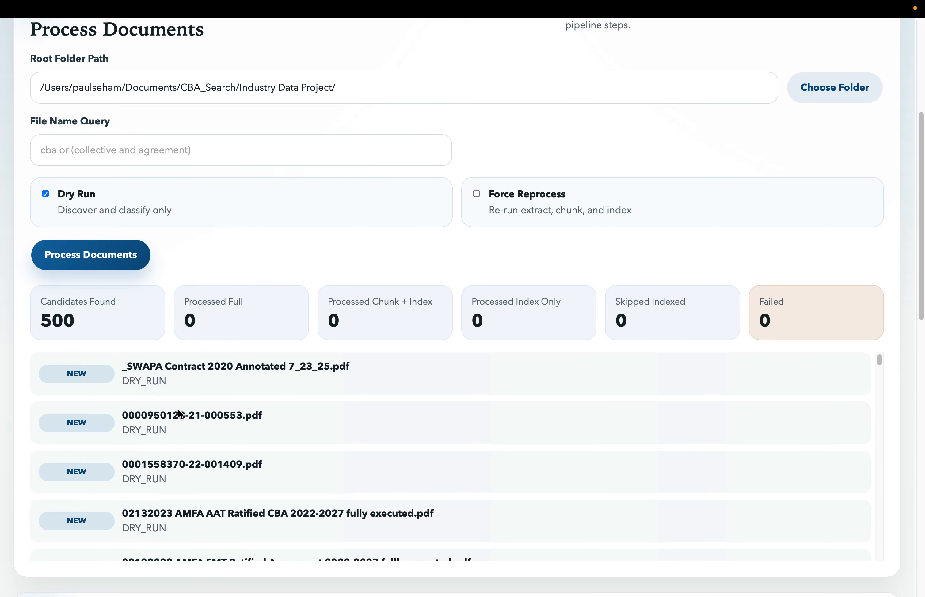
scroll(260, 380, up, 3)
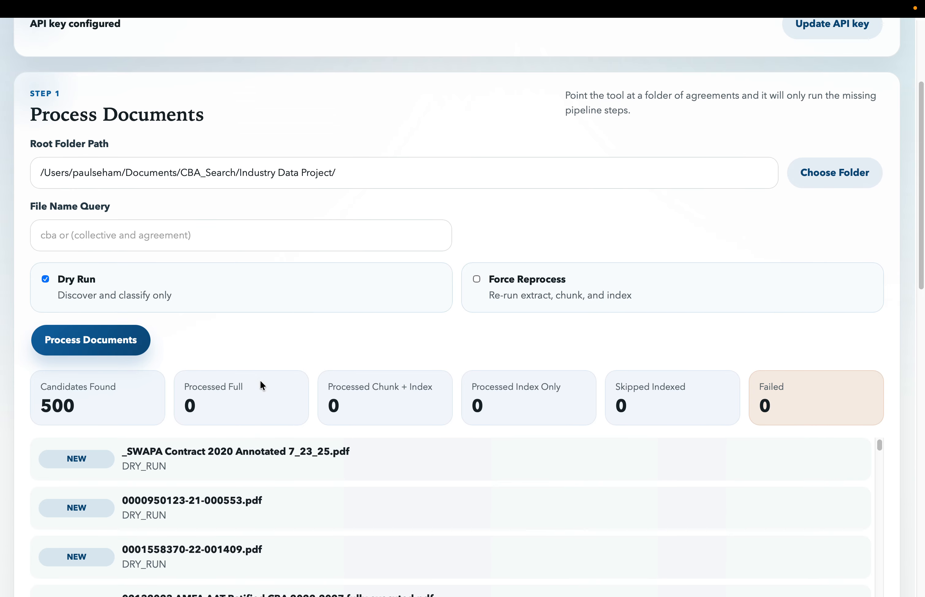
click(174, 237)
key(super+v)
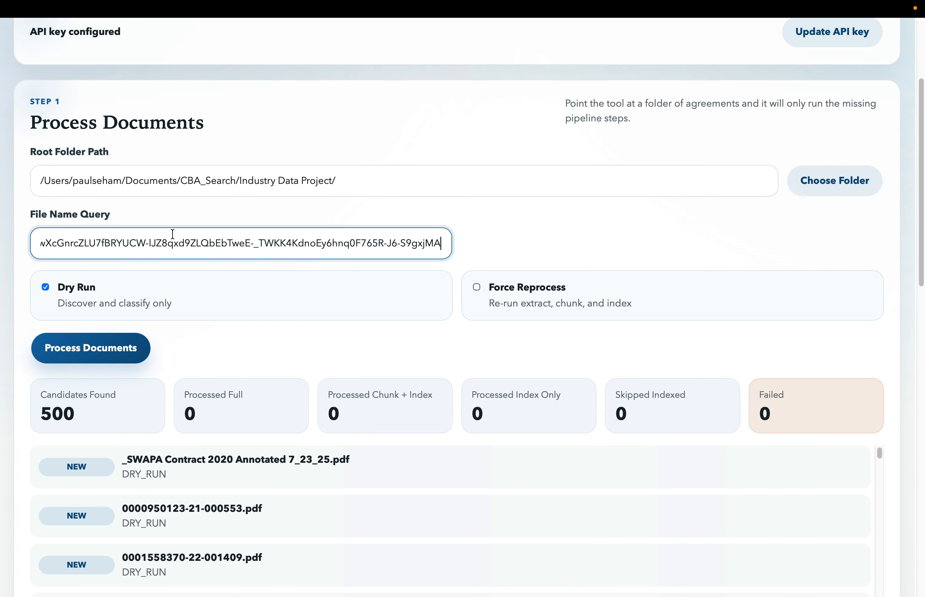
key(super+a)
key(BackSpace)
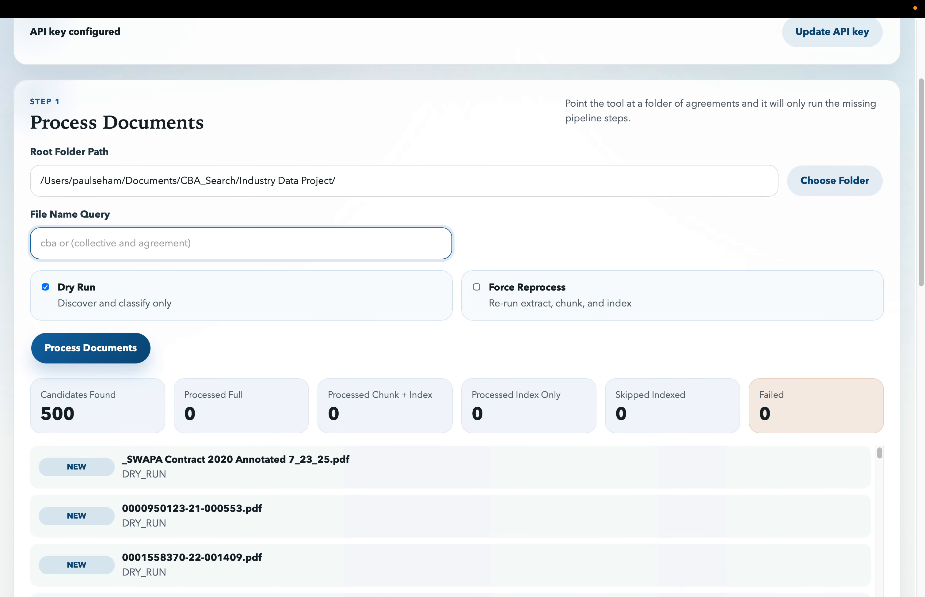
click(458, 170)
- Enter "cba or collective or agreement or contract" as the file name query
click(247, 231)
text(cba)
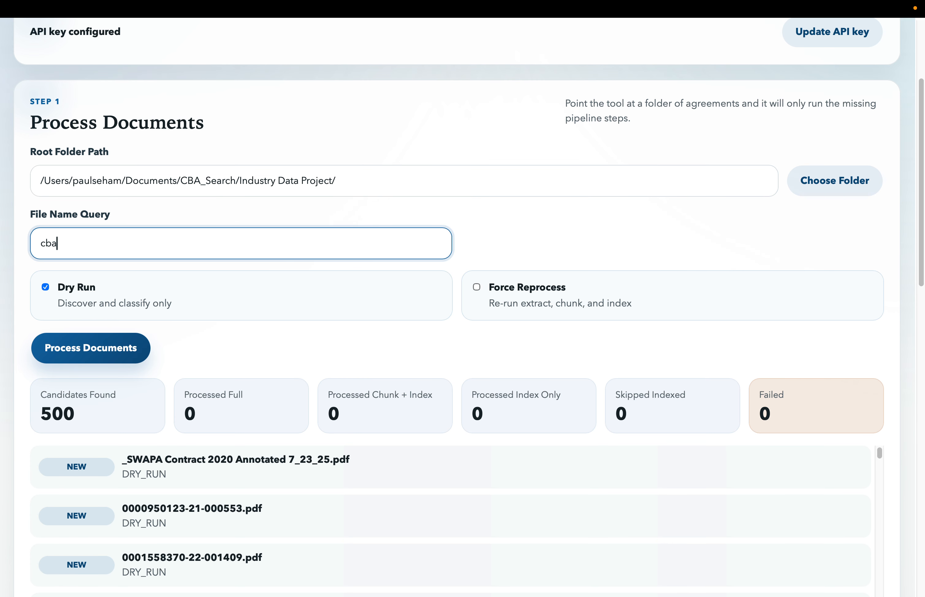
text( or ()
key(BackSpace)
text(collective or agreement)
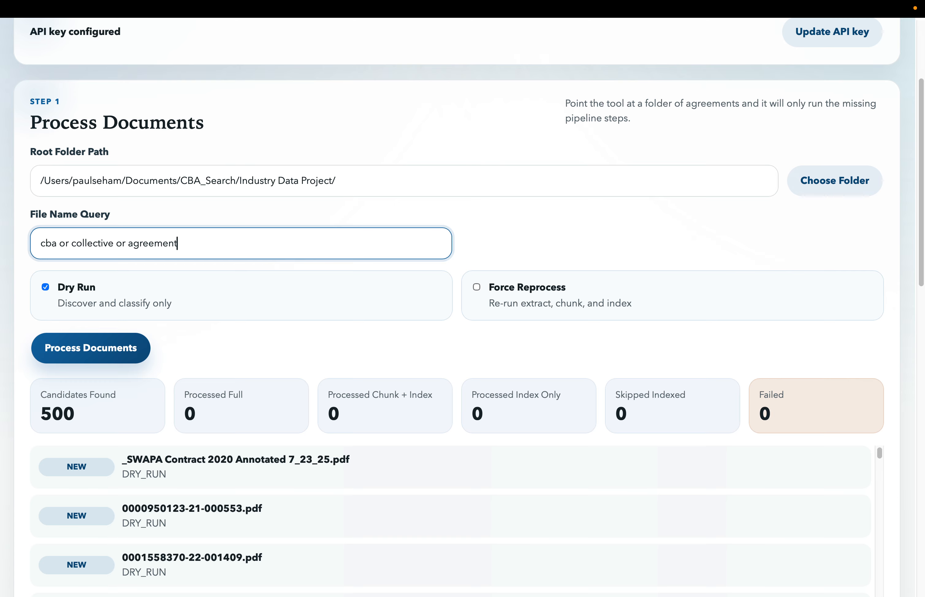
text( or contract)
key(Left)
key(Left)
key(Left)
key(Left)
key(Left)
key(Left)
key(Left)
key(Left)
key(Left)
key(Left)
key(BackSpace)
key(BackSpace)
text(and)
key(Left)
key(Left)
key(Left)
key(Left)
key(Left)
key(Left)
key(Left)
key(Left)
key(Left)
key(Left)
key(Left)
key(Left)
key(Left)
text(()
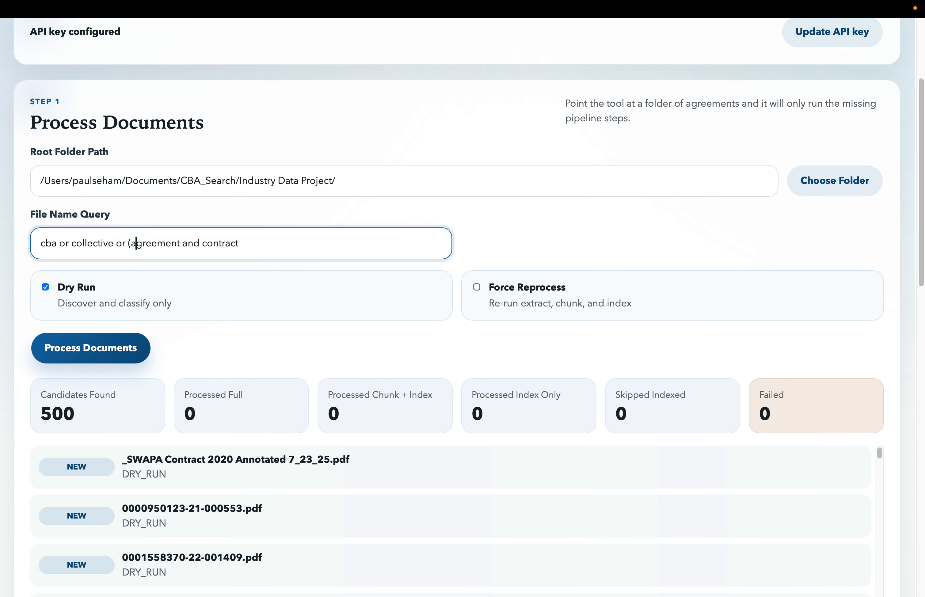
key(Right)
key(Right)
key(Right)
key(Right)
key(Right)
key(Right)
key(Right)
key(Right)
key(Right)
key(Right)
key(Right)
key(Right)
key(Right)
key(Right)
key(Right)
key(Right)
key(Right)
key(Right)
key(Right)
key(Right)
key(Right)
key(Left)
key(Left)
key(Left)
key(Left)
key(Left)
key(Left)
key(Left)
key(Left)
key(Left)
key(Left)
key(Left)
key(Left)
key(Left)
key(Left)
key(Left)
key(Left)
key(Left)
key(Right)
key(Right)
key(Right)
key(Right)
key(Right)
key(Right)
key(Right)
key(Right)
key(Right)
key(Right)
key(Right)
key(Right)
key(Right)
key(Right)
key(Right)
key(Right)
key(Right)
text())
key(BackSpace)
key(Left)
key(Left)
key(Left)
key(Left)
key(Left)
key(Left)
key(Left)
key(Left)
key(Left)
key(BackSpace)
key(BackSpace)
key(BackSpace)
text(or)
key(Left)
key(Left)
key(Left)
key(Left)
key(Left)
key(Left)
key(Left)
key(Left)
key(Left)
key(Left)
key(Left)
key(Left)
key(BackSpace)
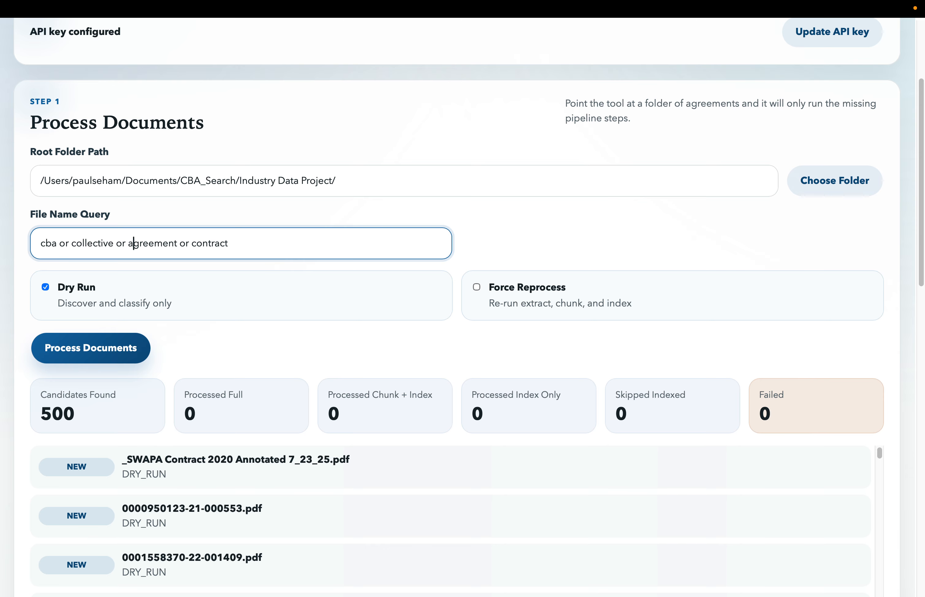
- Append "not copy" to the file name query, repeat the dry run, and look through the filtered candidates
key(Right)
key(Right)
key(Right)
key(Right)
key(Right)
key(Right)
key(Right)
key(Right)
key(Right)
key(Right)
key(Right)
key(Right)
key(Right)
key(Right)
key(Right)
key(Right)
key(Right)
key(Right)
key(Right)
key(Right)
key(Right)
text(N)
key(BackSpace)
text(not copy)
click(94, 355)
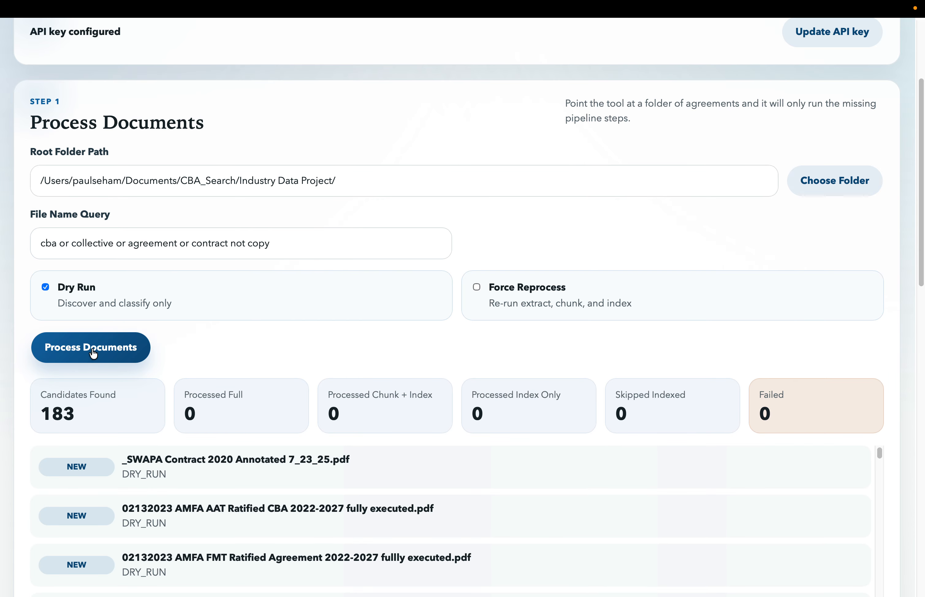
scroll(186, 459, down, 3)
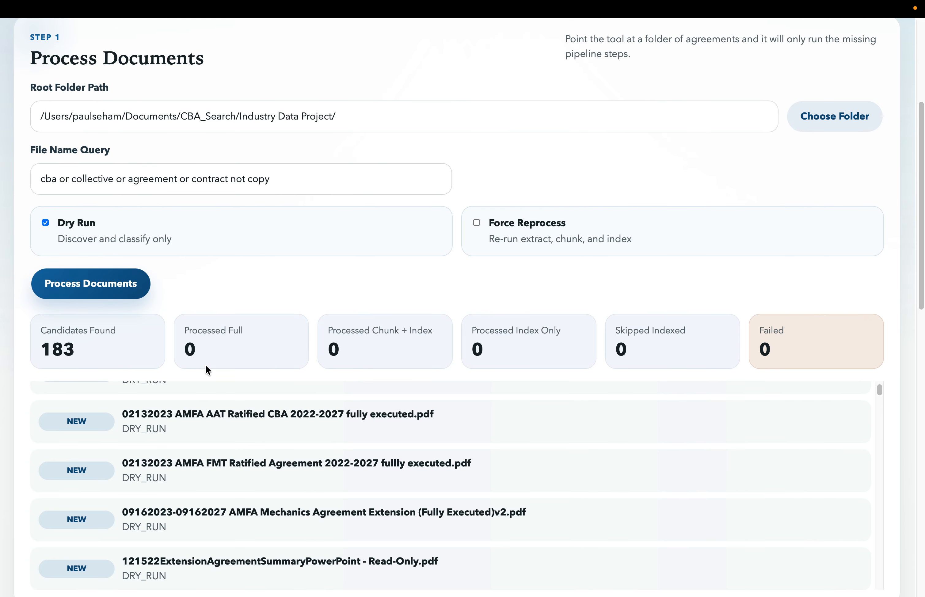
scroll(213, 481, down, 5)
scroll(214, 481, up, 10)
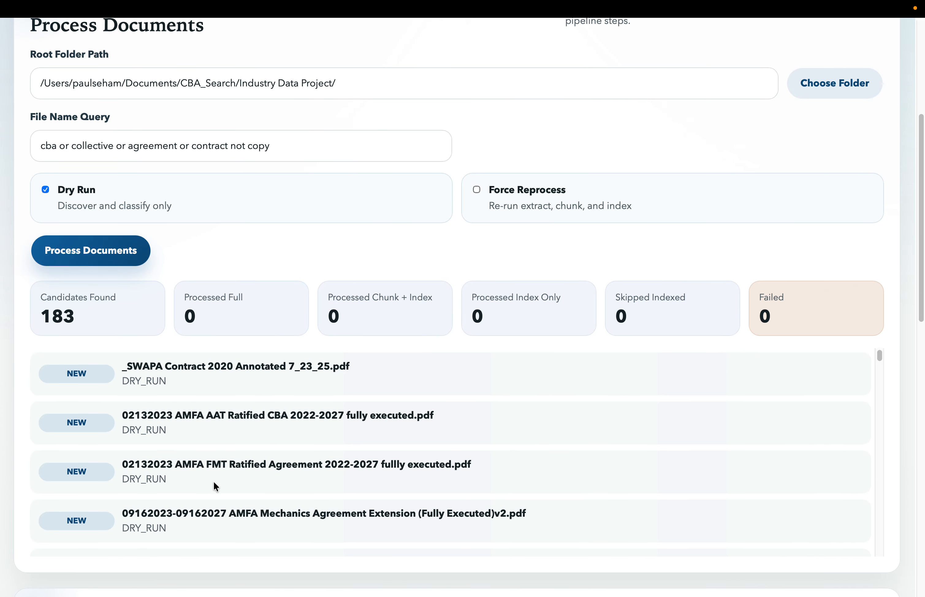
scroll(228, 322, up, 3)
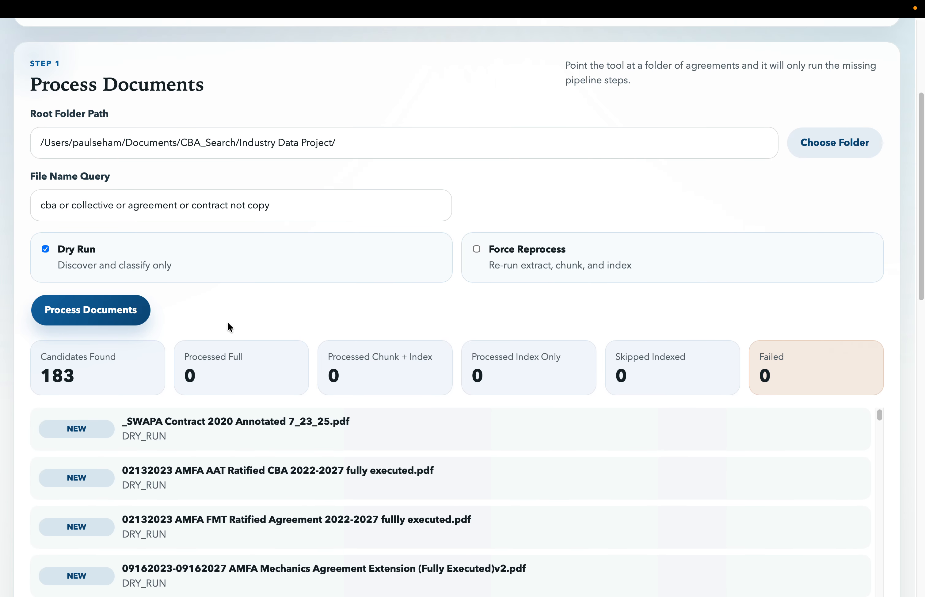
- Choose the Air Canada folder inside Industry Data Project as the root folder
scroll(228, 321, up, 2)
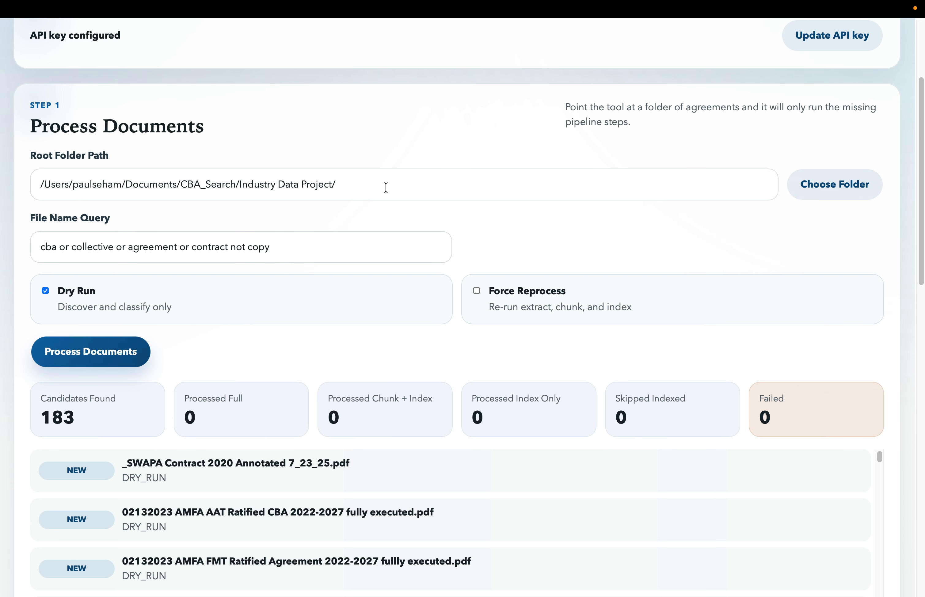
click(403, 181)
click(838, 185)
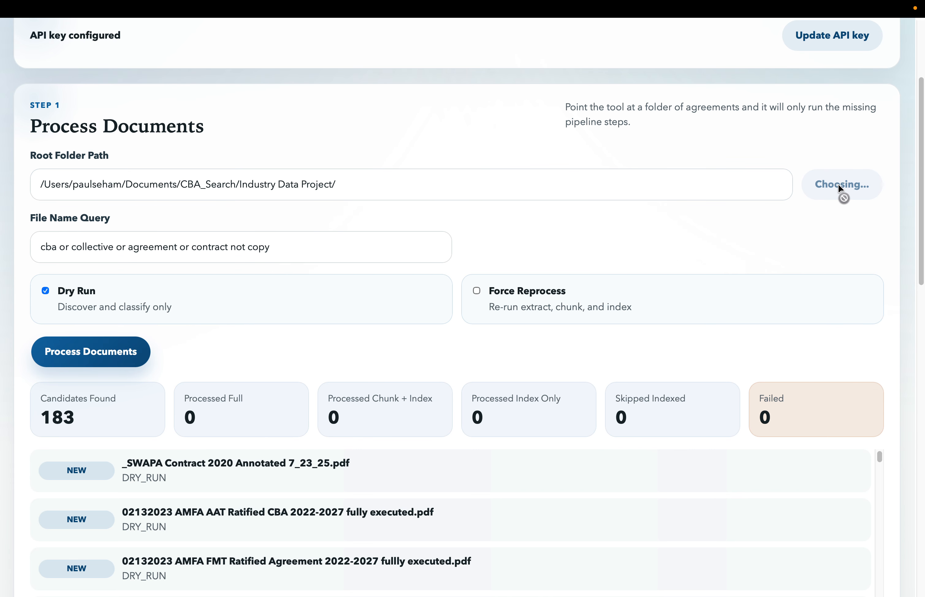
click(352, 194)
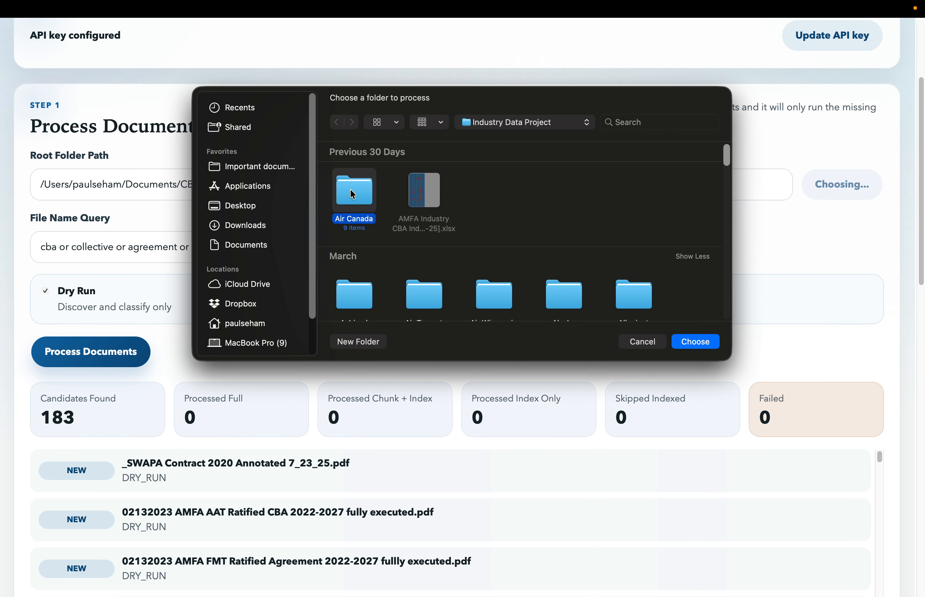
click(694, 344)
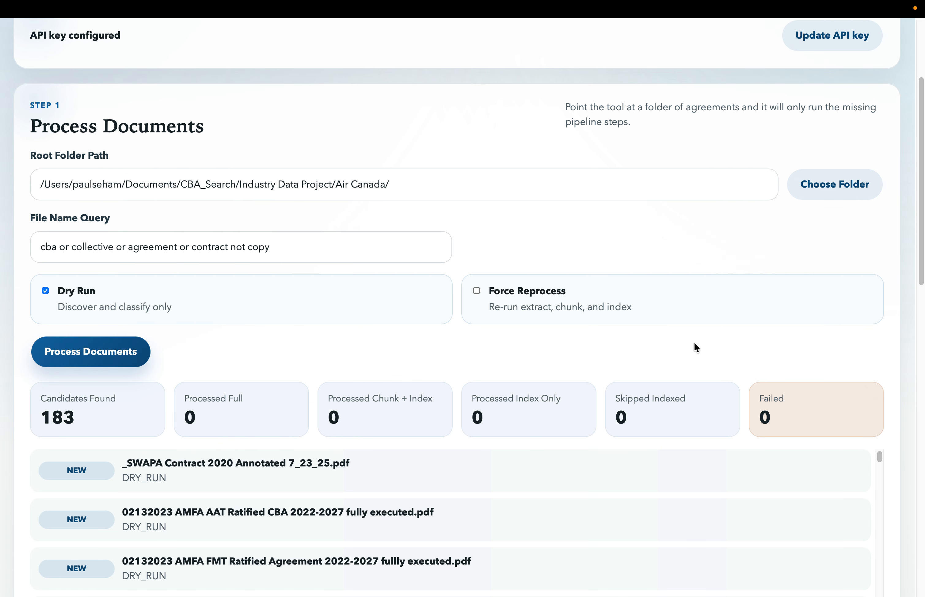
- Perform a dry run on the Air Canada folder and look through its candidate documents
click(147, 365)
scroll(167, 478, down, 2)
scroll(177, 503, up, 2)
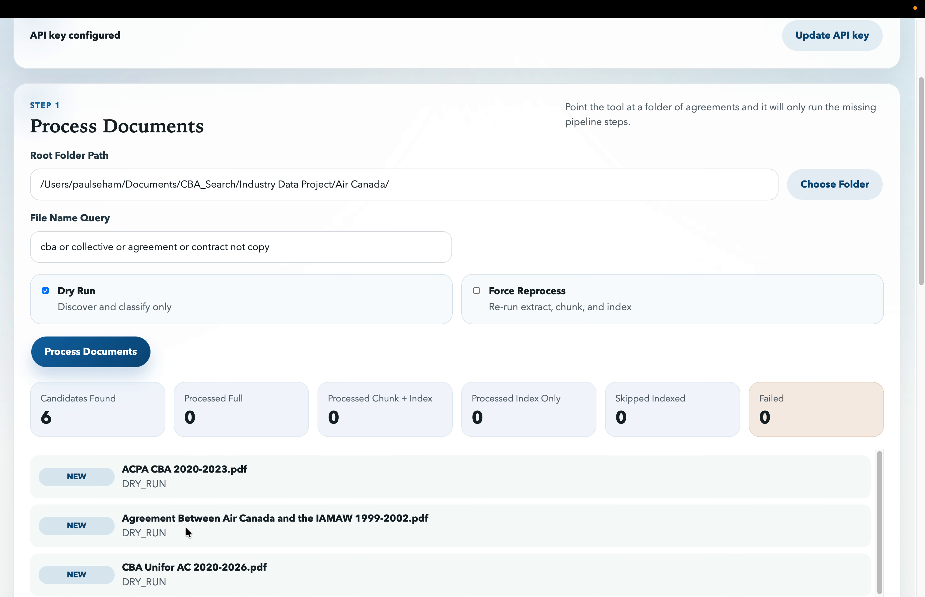
scroll(217, 403, down, 2)
scroll(248, 362, down, 2)
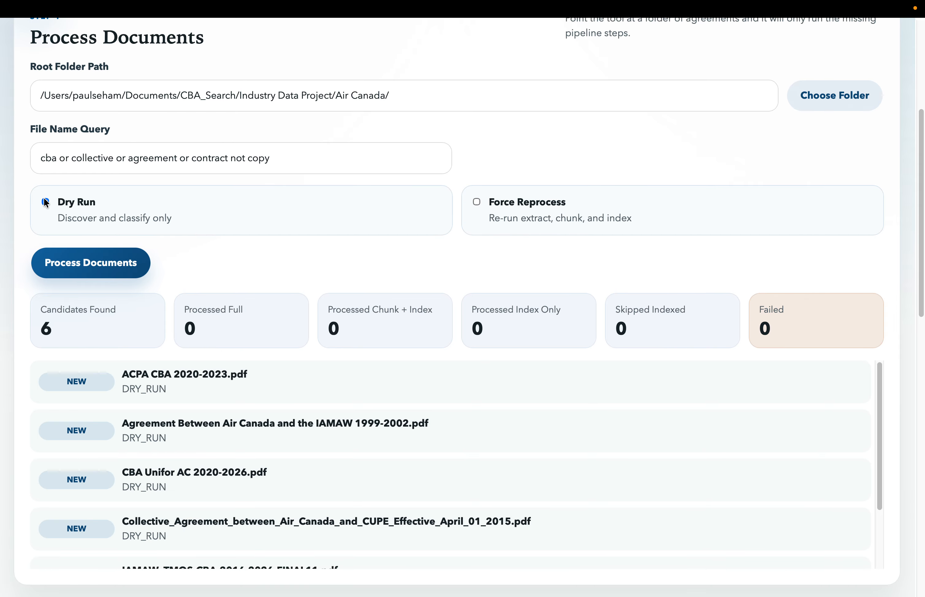
- Turn off Dry Run and fully process the matching Air Canada documents
click(45, 202)
click(108, 268)
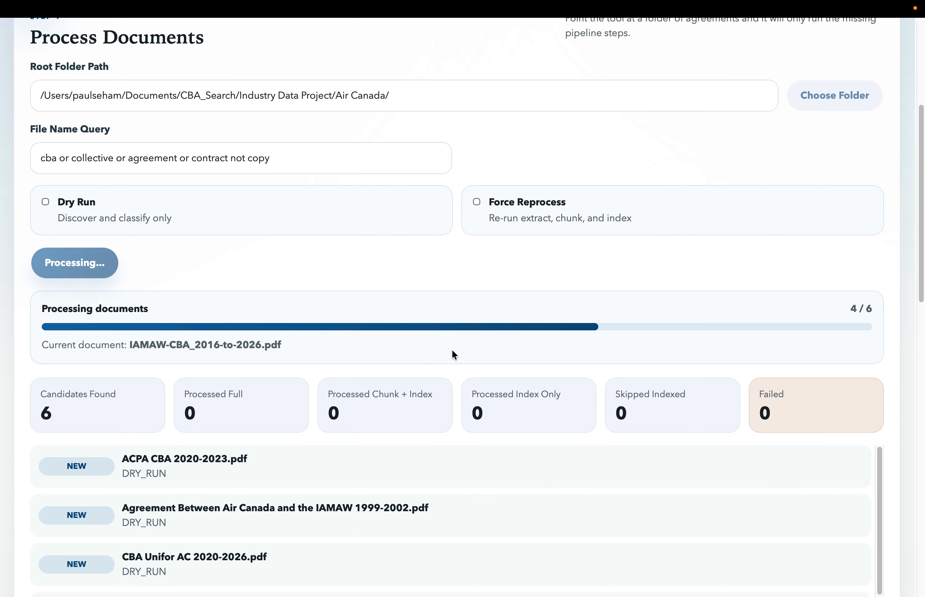
scroll(596, 280, down, 1)
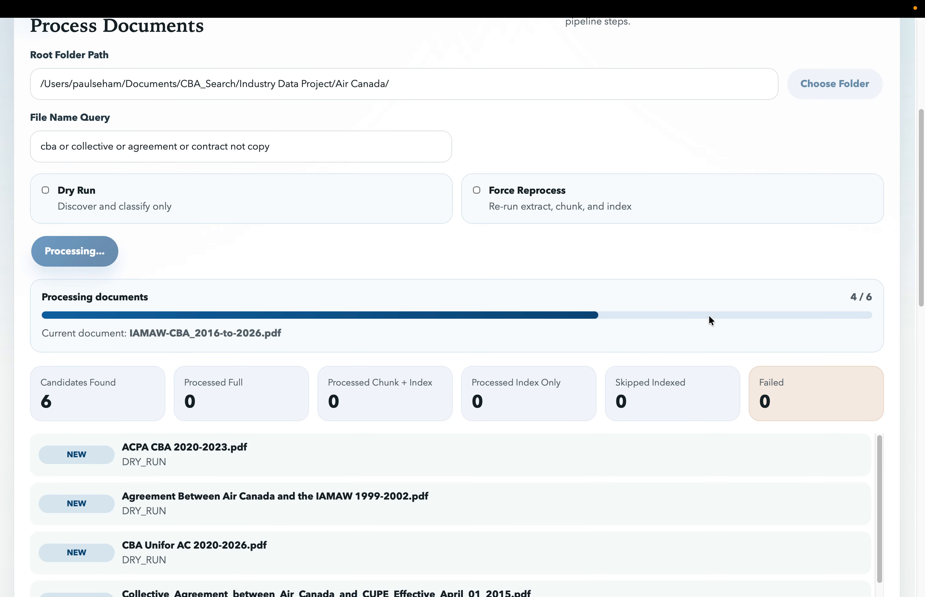
scroll(729, 333, down, 8)
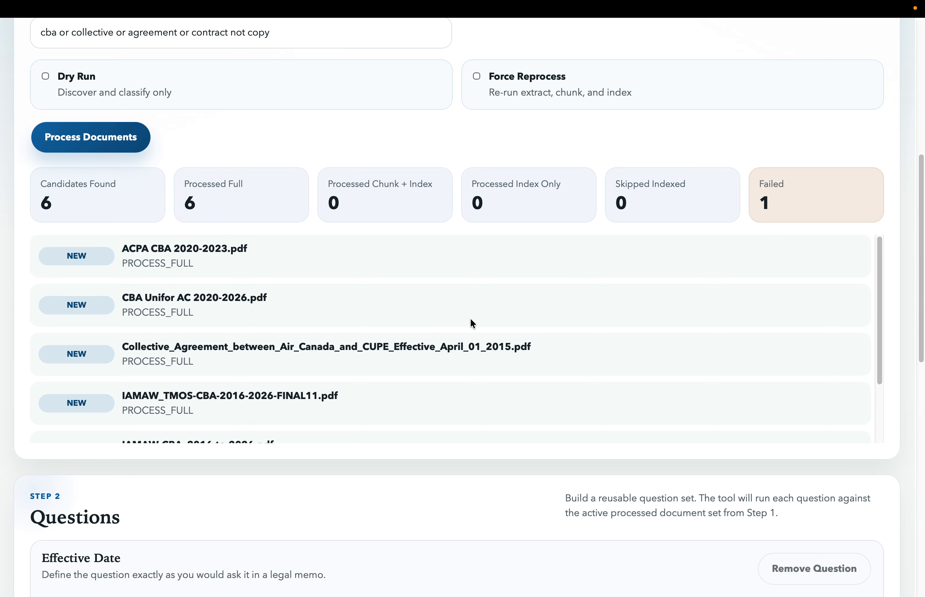
- Examine the processing status of each Air Canada document in the results list
scroll(184, 348, down, 3)
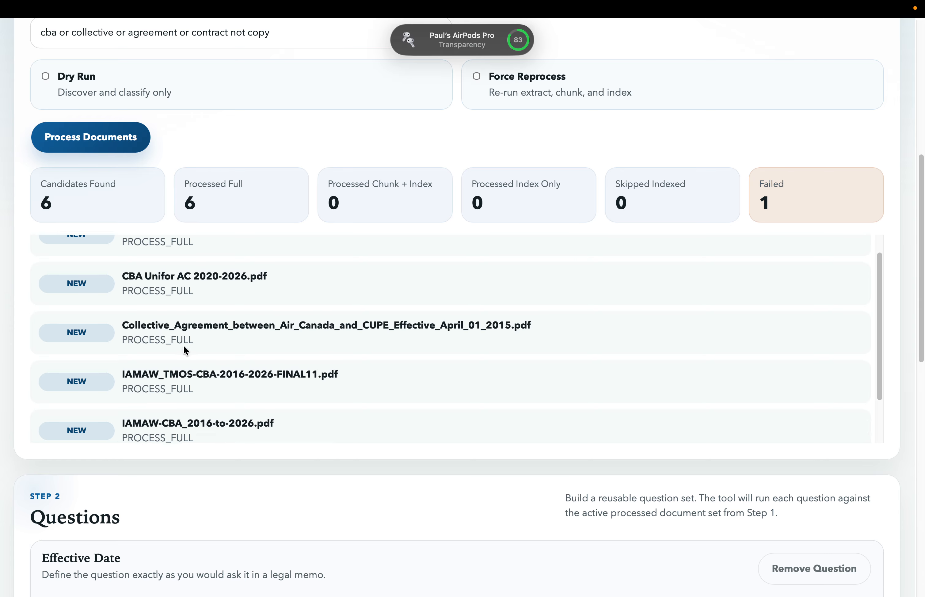
scroll(183, 345, up, 3)
scroll(183, 344, down, 3)
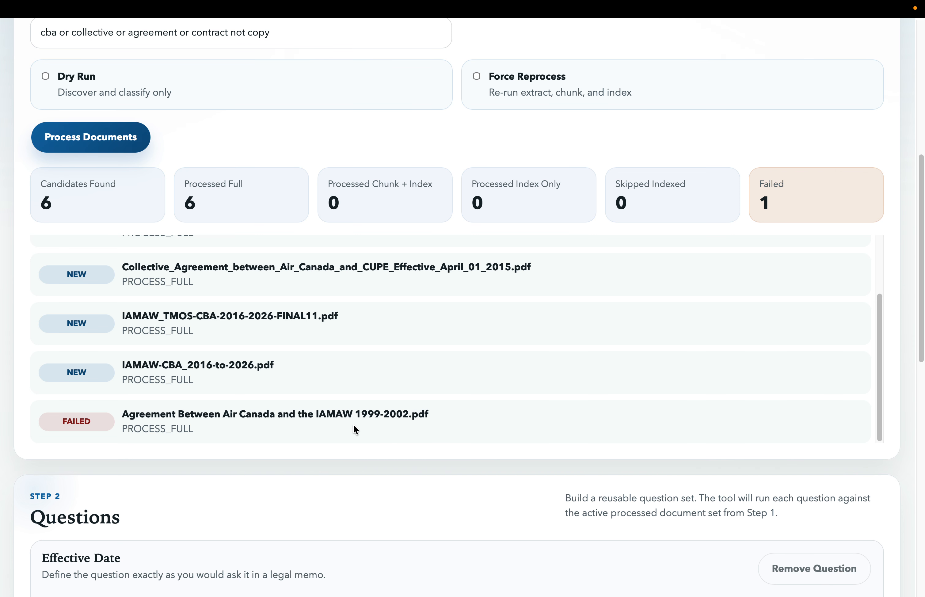
scroll(354, 426, up, 2)
scroll(353, 426, down, 4)
- Add a second question below Effective Date and name it "Canadian"
scroll(355, 426, down, 5)
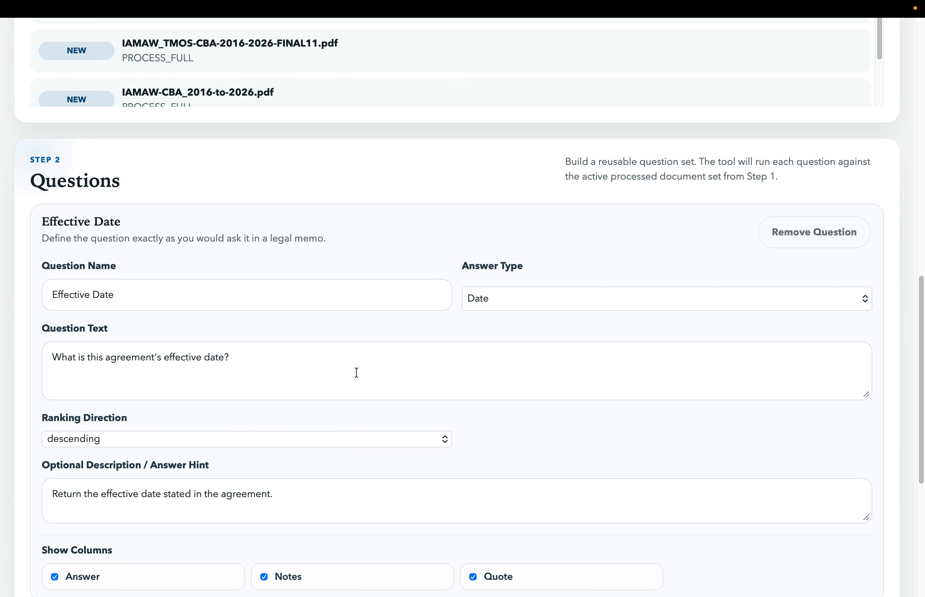
scroll(362, 232, down, 3)
scroll(362, 230, up, 1)
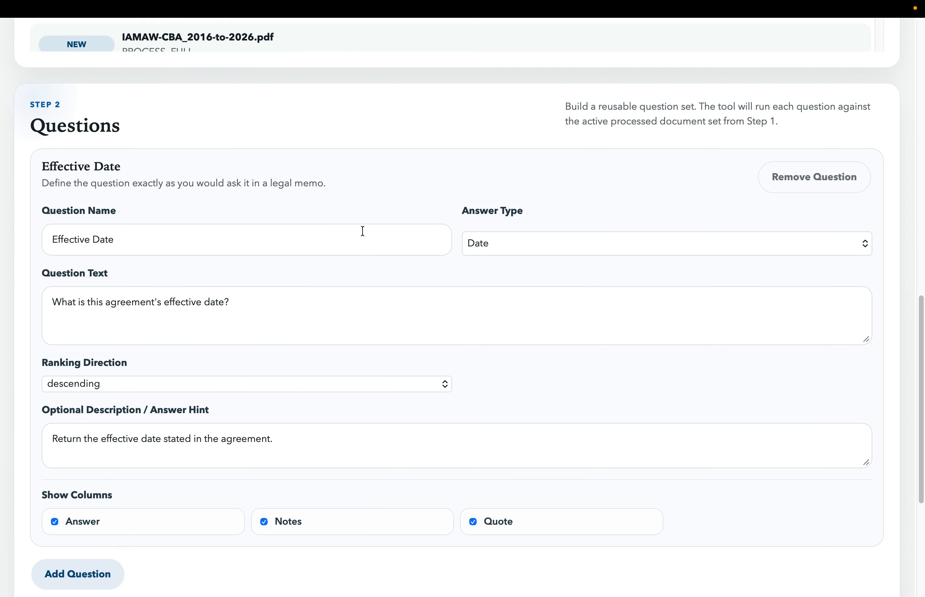
scroll(362, 230, down, 1)
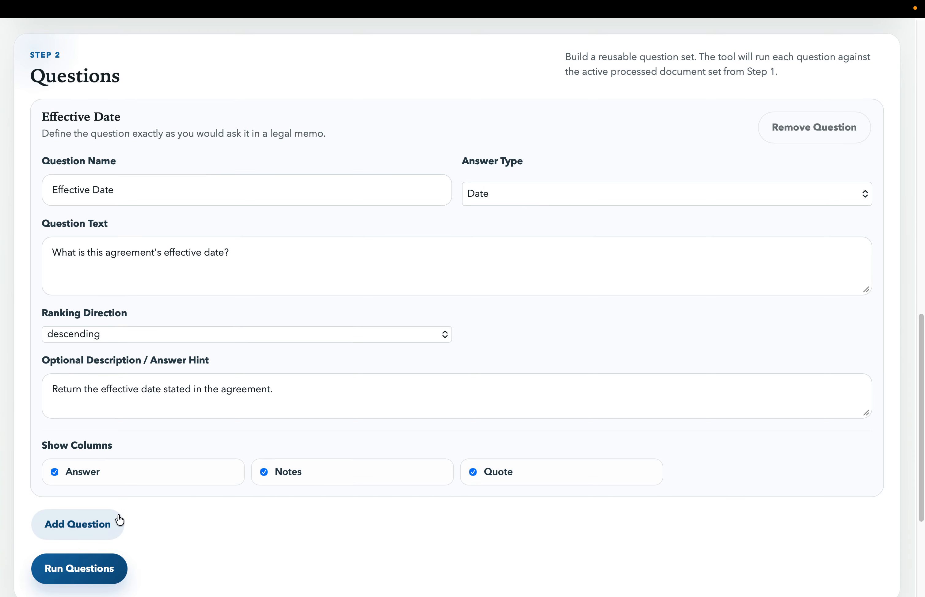
click(81, 526)
scroll(84, 526, down, 8)
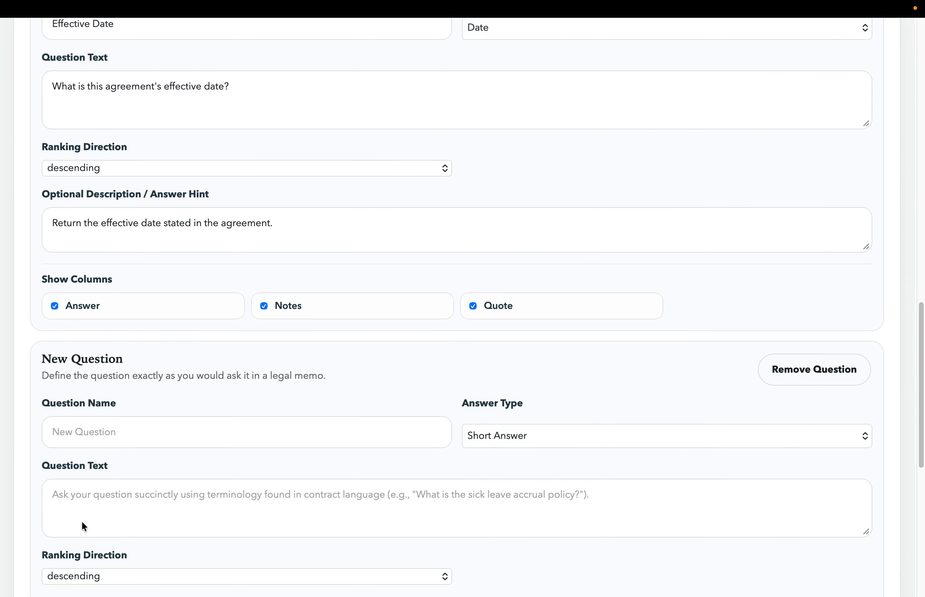
click(92, 294)
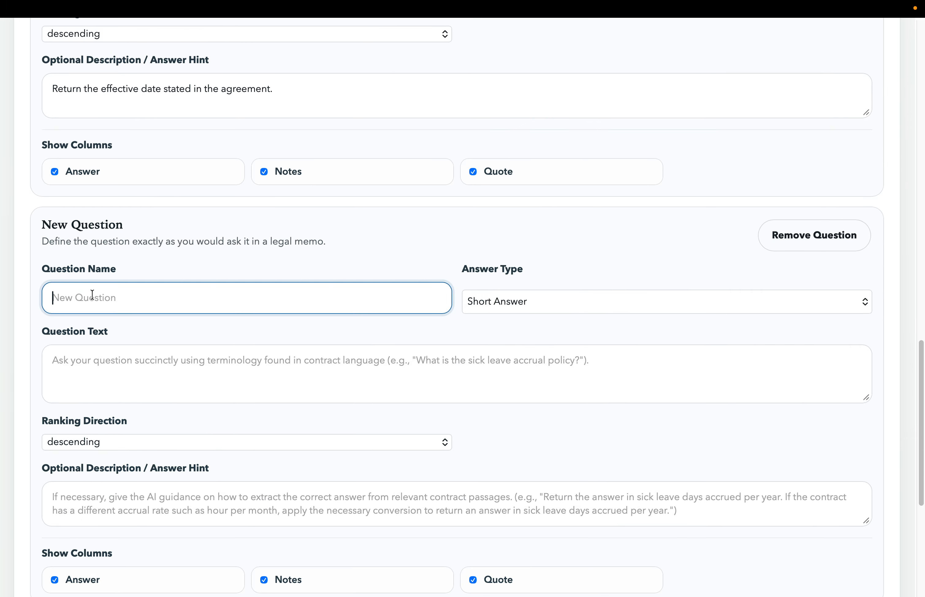
text(Ca)
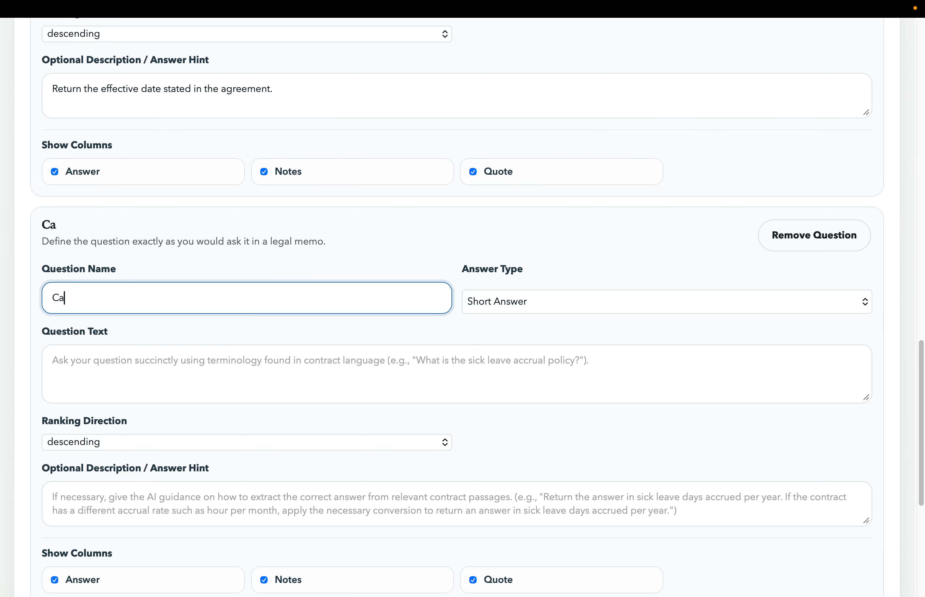
text(nadian)
- Enter "Is this a contract for a canadian company?" as the question text of the Canadian question
click(108, 355)
text(Is th)
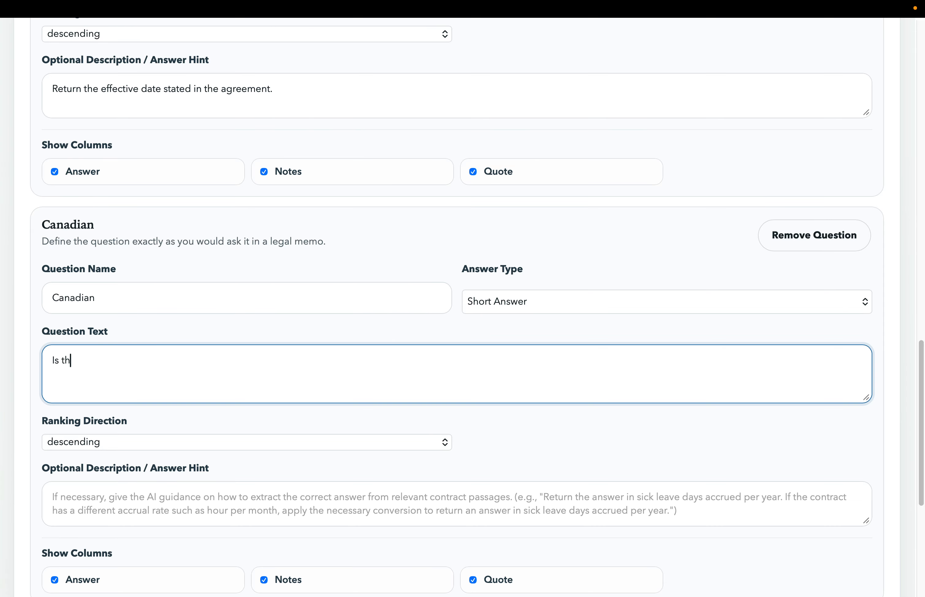
text(is a contract ofr  a canadian )
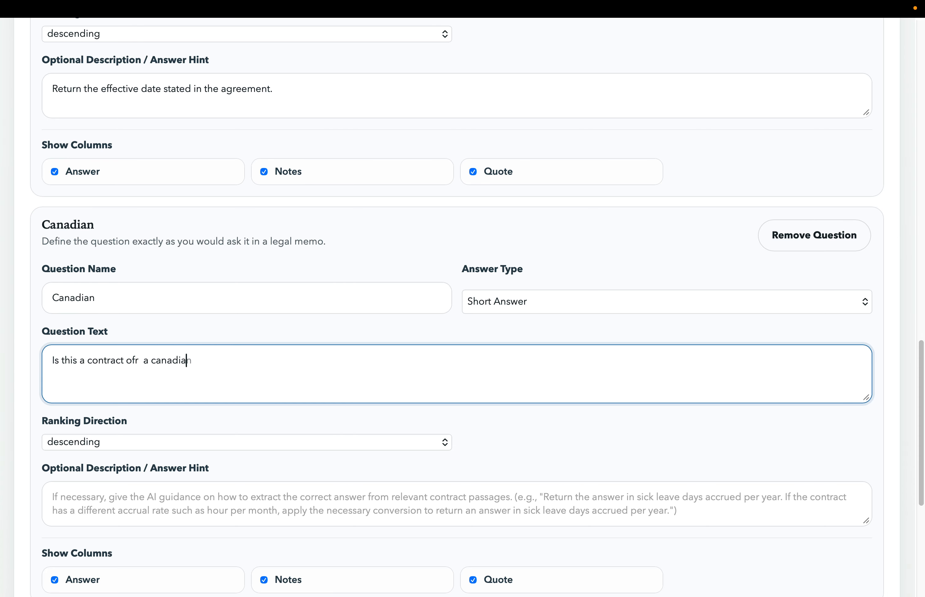
text(company?)
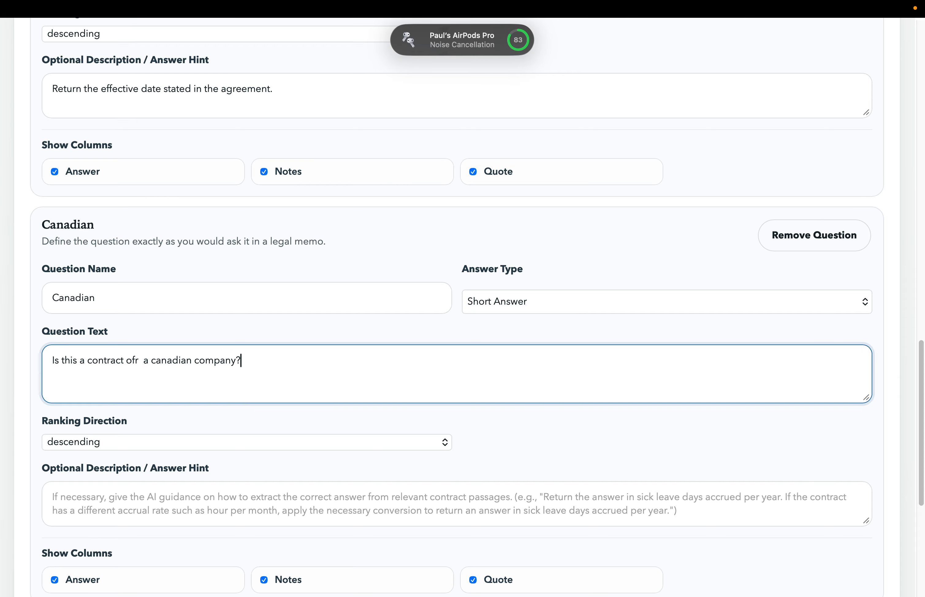
double_click(129, 358)
text(for)
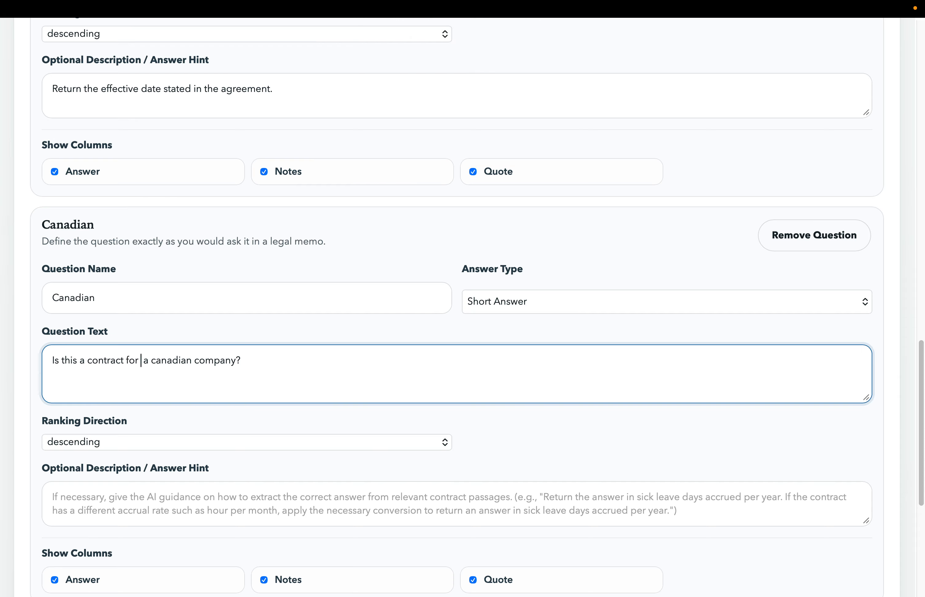
click(259, 354)
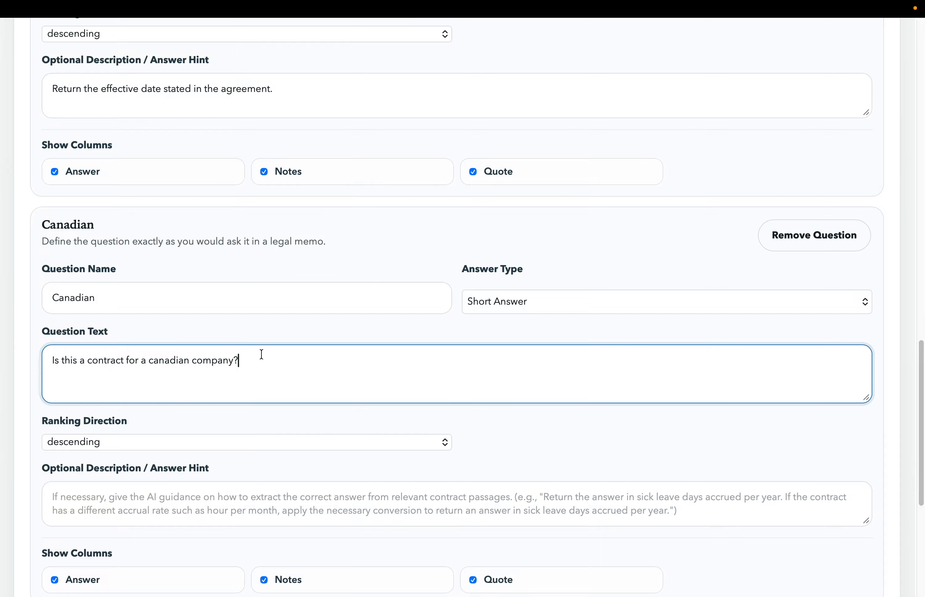
- Set the Canadian question's answer type to Yes / No
scroll(261, 355, down, 2)
scroll(261, 355, down, 1)
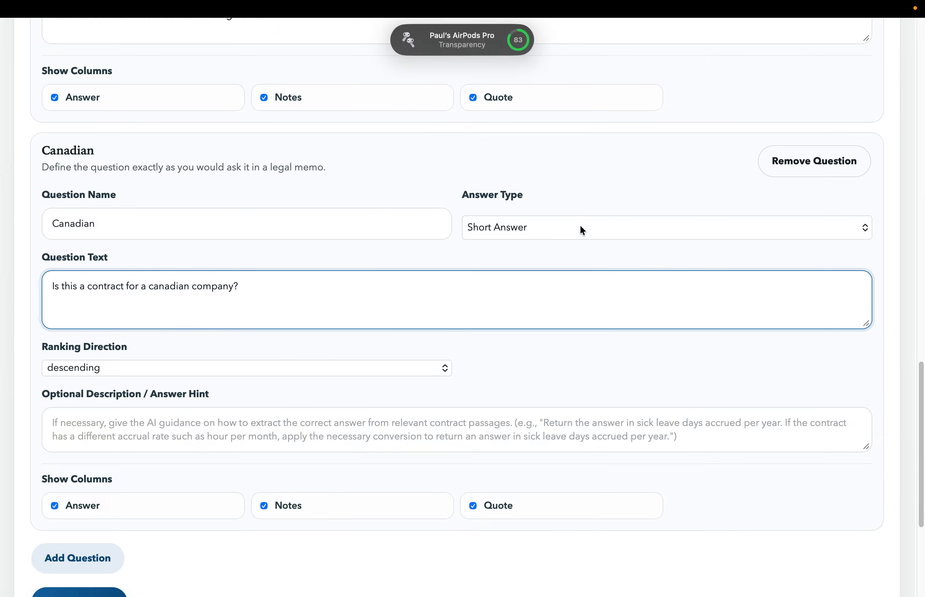
click(580, 226)
click(550, 190)
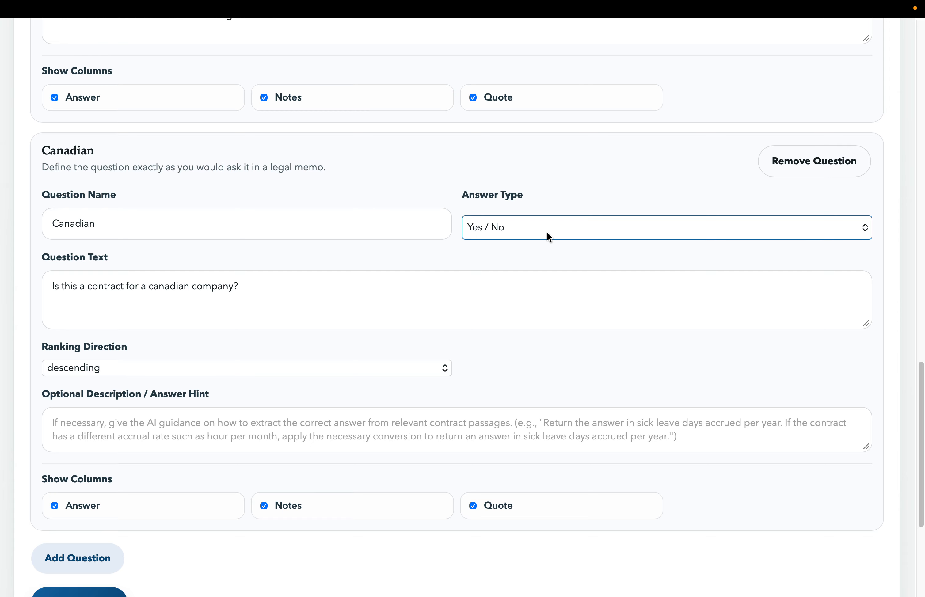
- Add a third question to the set and name it "Sick Leave"
scroll(547, 236, down, 2)
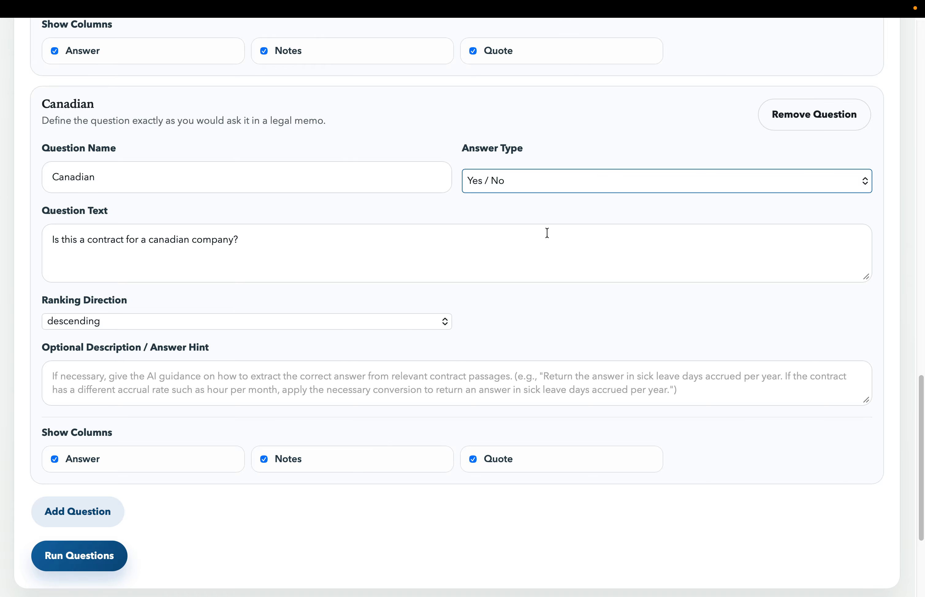
scroll(547, 233, down, 2)
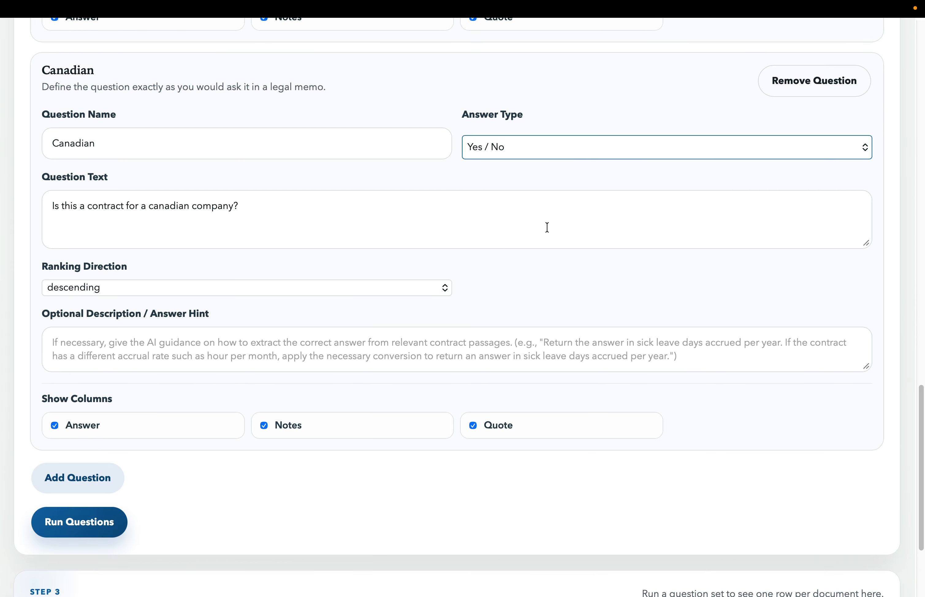
click(94, 486)
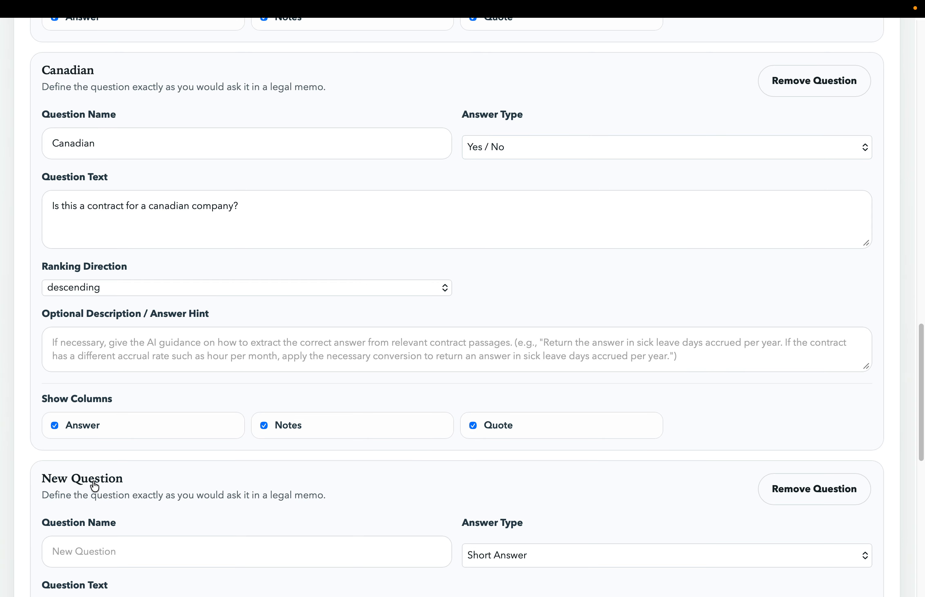
scroll(94, 486, down, 10)
click(95, 255)
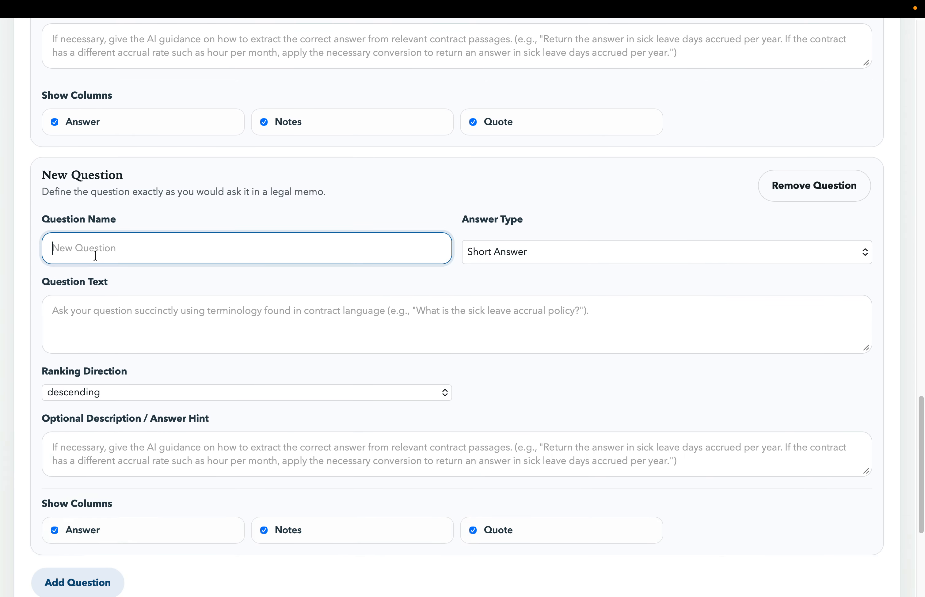
text(Sick L)
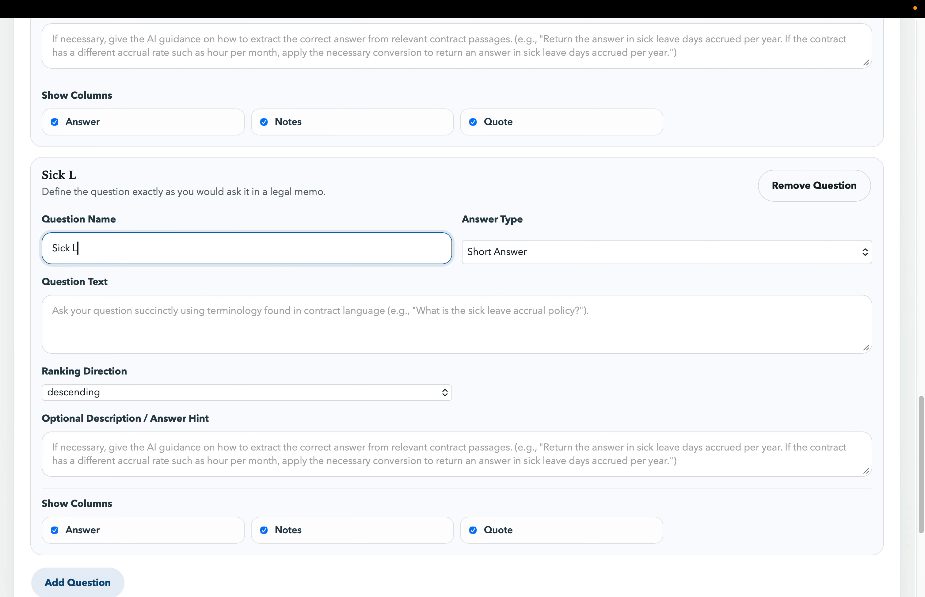
text(eave)
- Try the Number answer type with its unit option for the Sick Leave question and return it to Short Answer
click(503, 248)
click(323, 322)
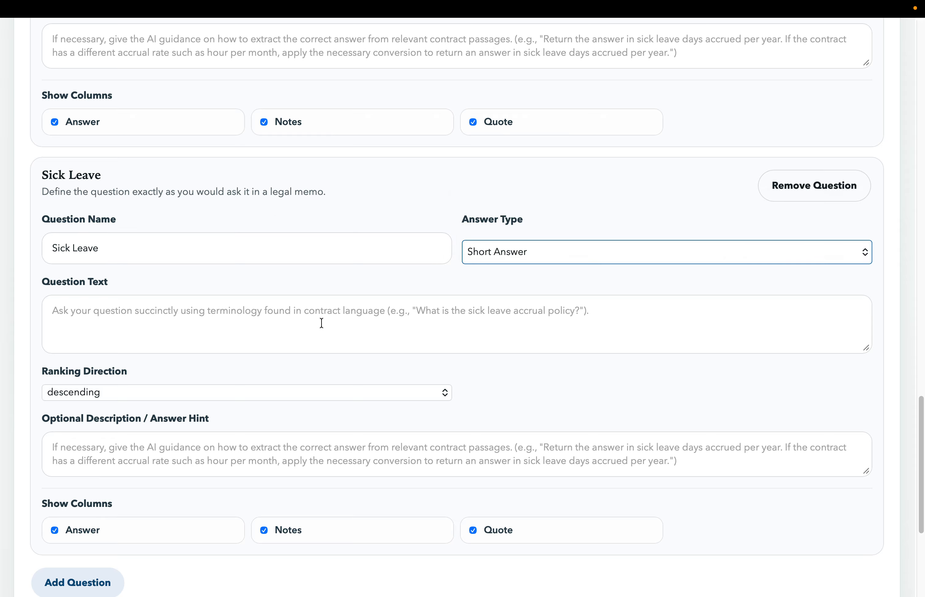
click(516, 248)
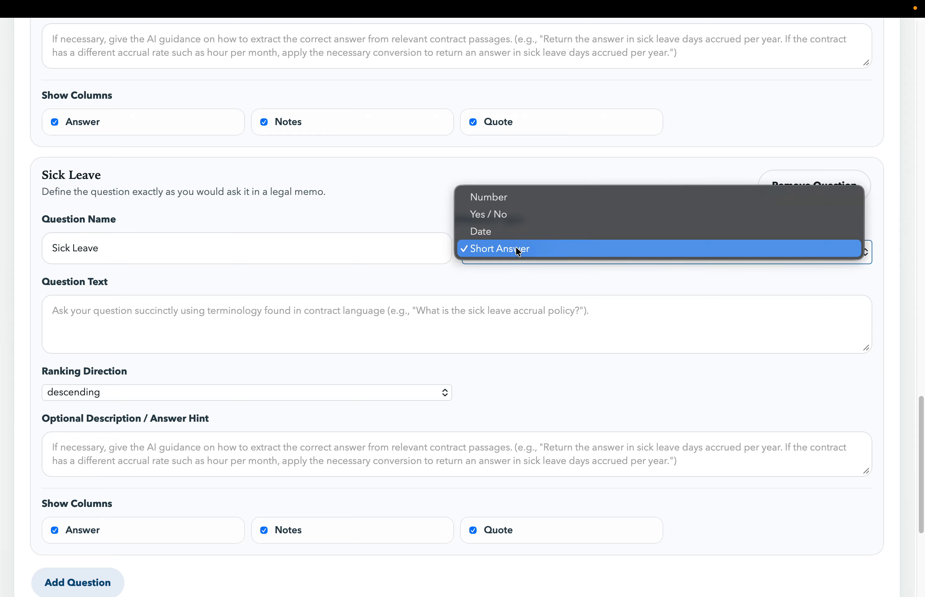
click(517, 205)
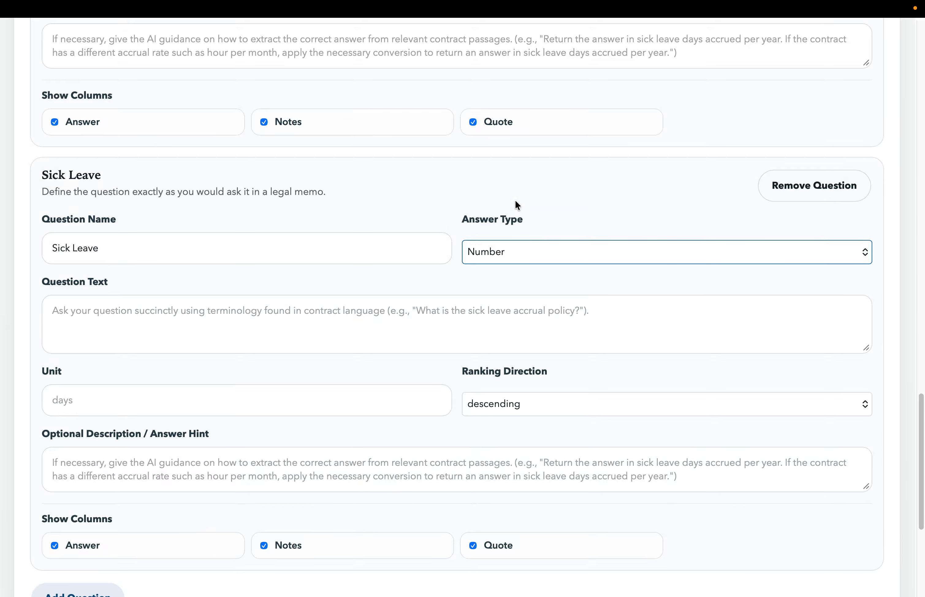
click(128, 400)
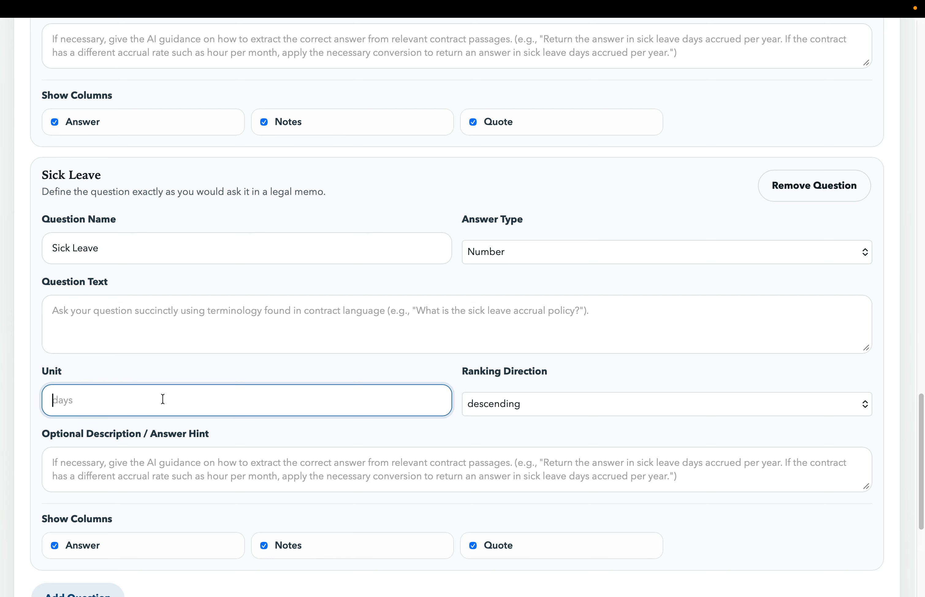
scroll(162, 402, down, 2)
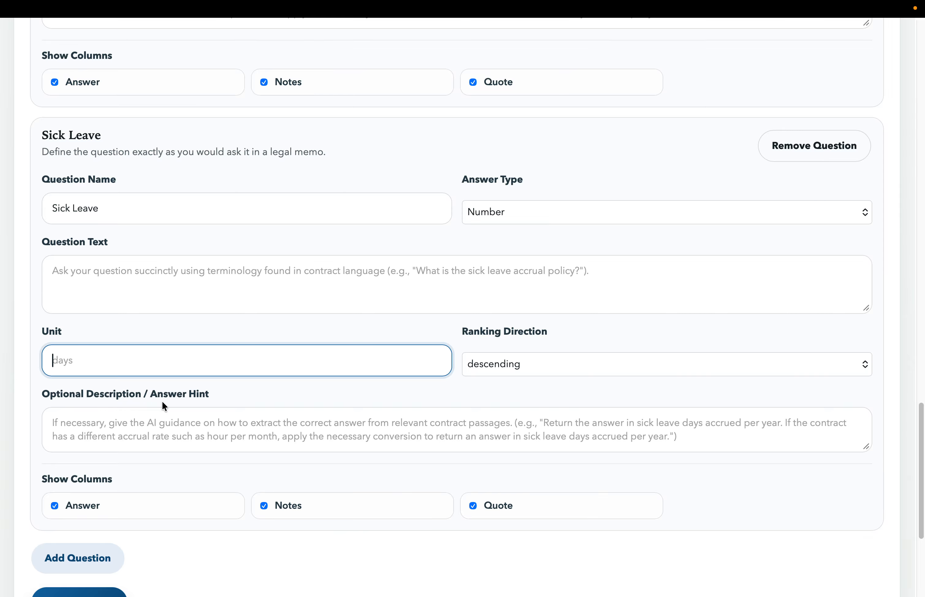
click(542, 210)
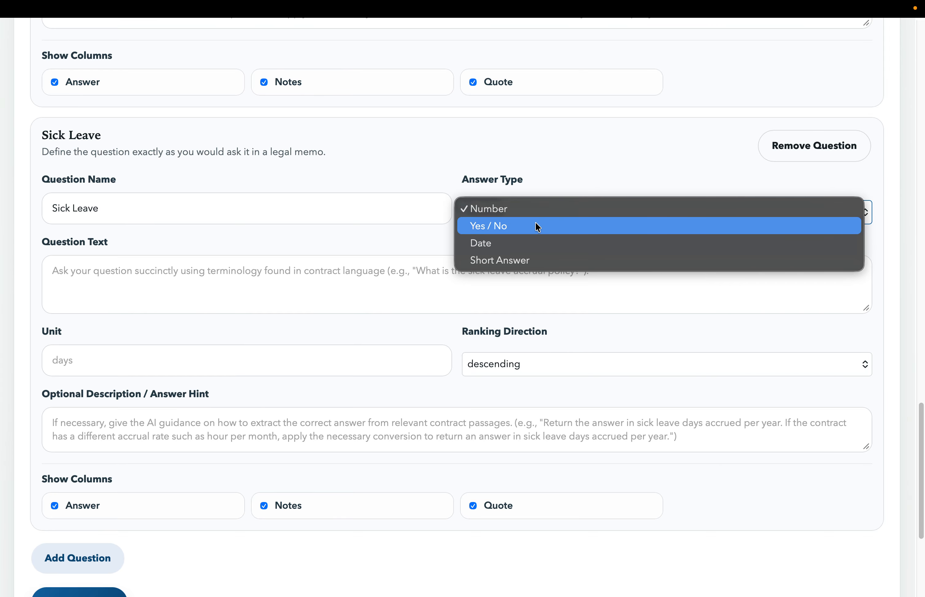
click(523, 260)
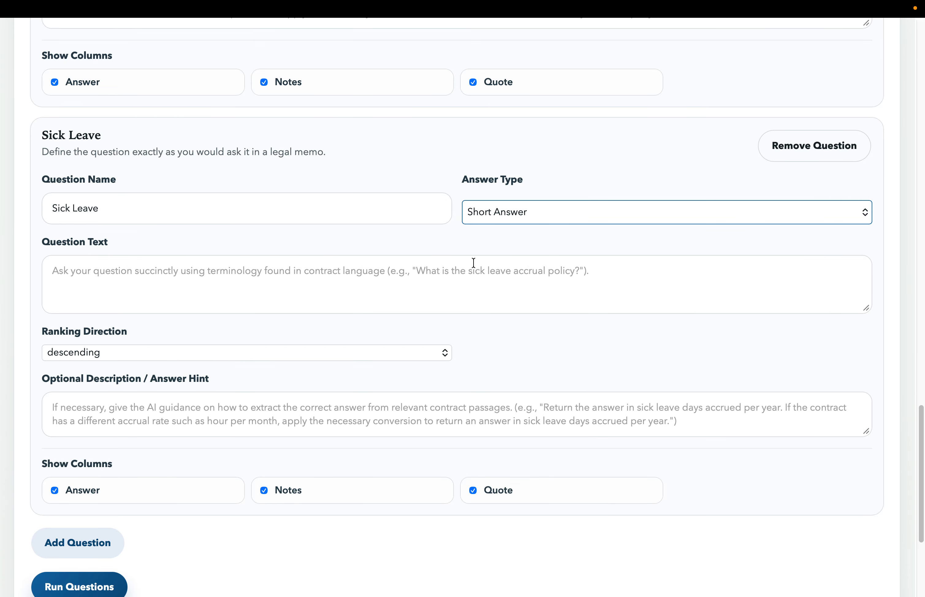
- Enter "What is sick leave accrual policy?" as the question text of the Sick Leave question, leaving its answer hint empty
click(379, 269)
text(What)
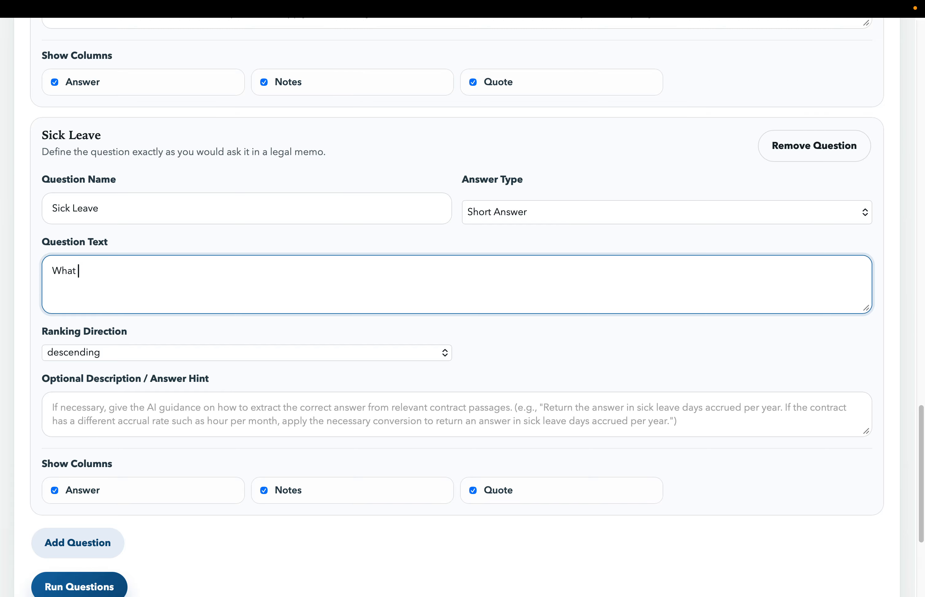
text( is lick)
key(BackSpace)
key(BackSpace)
key(BackSpace)
key(BackSpace)
key(BackSpace)
text(sick leave accrual policy)
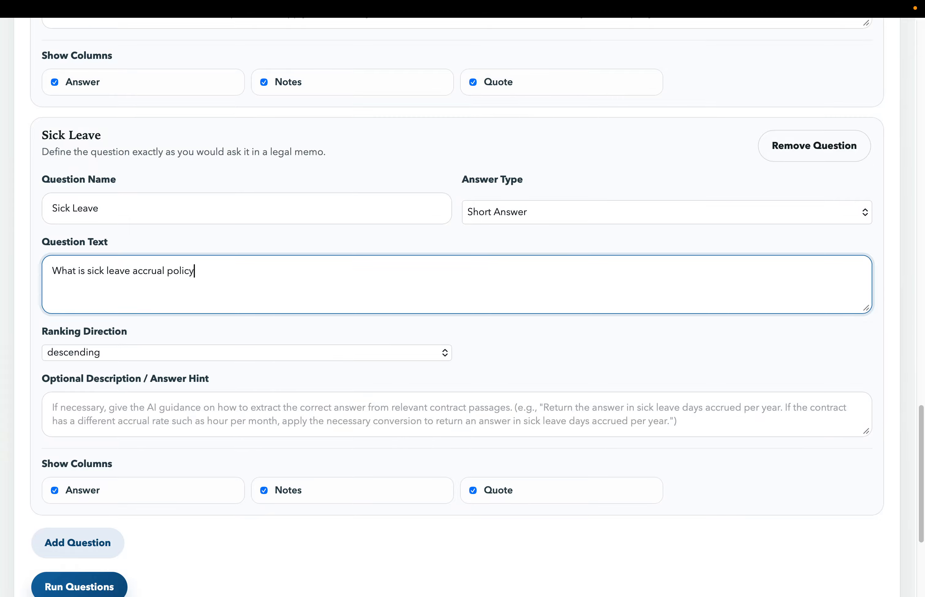
text(?)
click(235, 403)
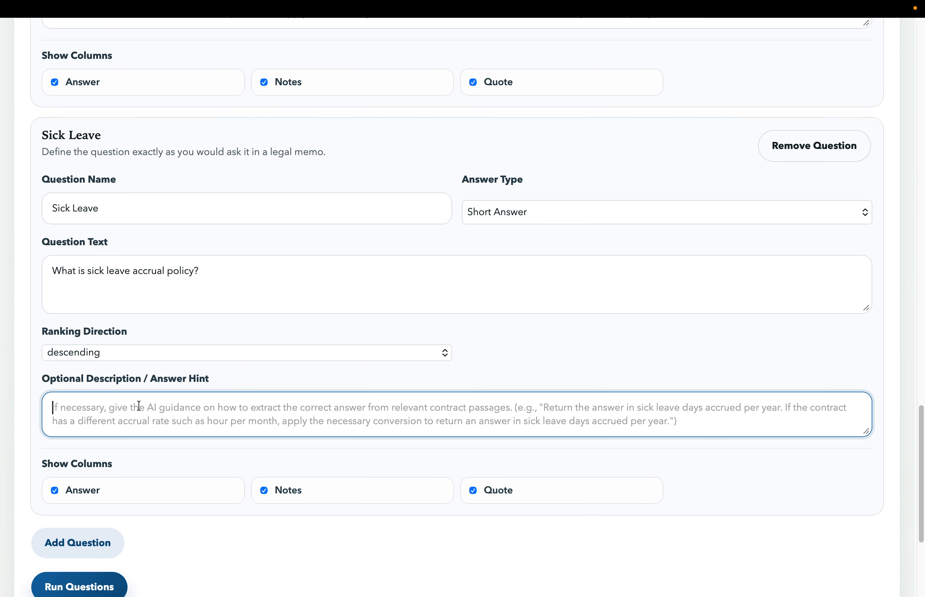
click(275, 257)
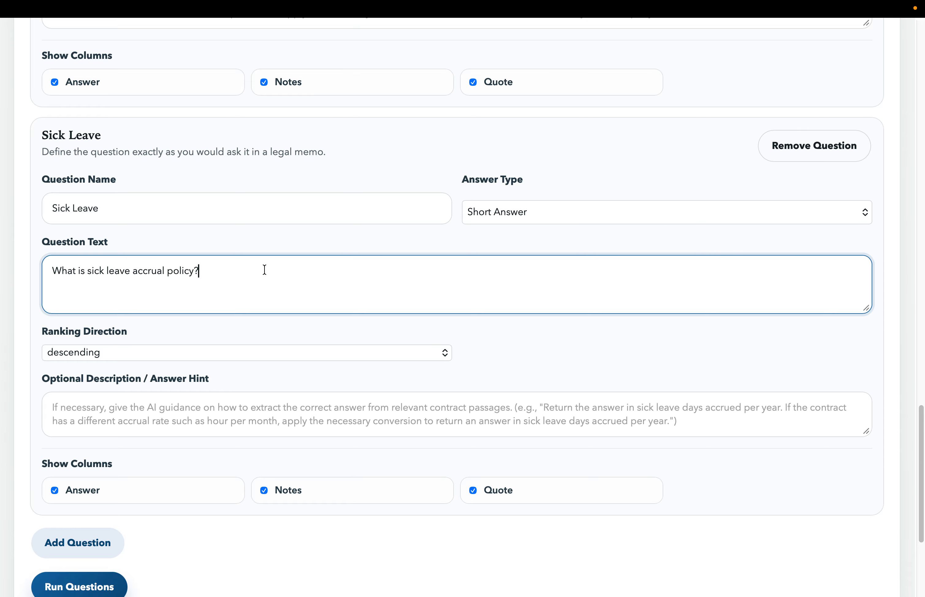
- Run the question set against the processed Air Canada documents and bring the results table into view
scroll(263, 267, down, 3)
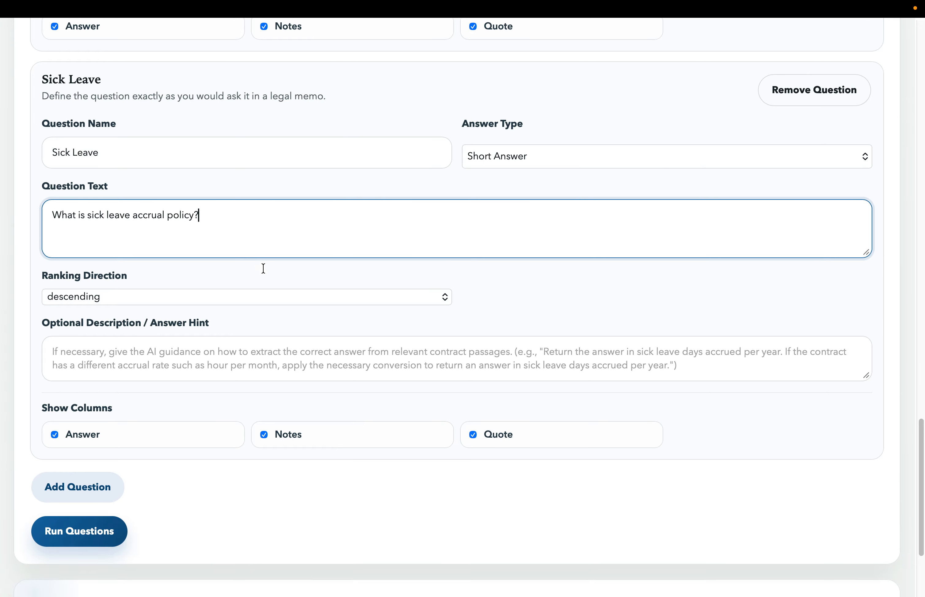
scroll(277, 340, down, 1)
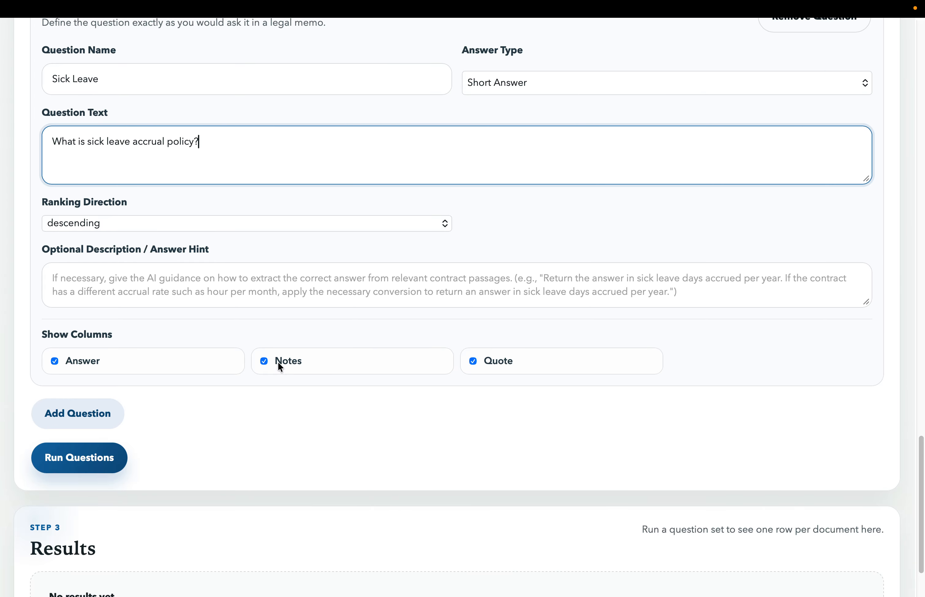
scroll(277, 360, up, 2)
scroll(277, 359, down, 4)
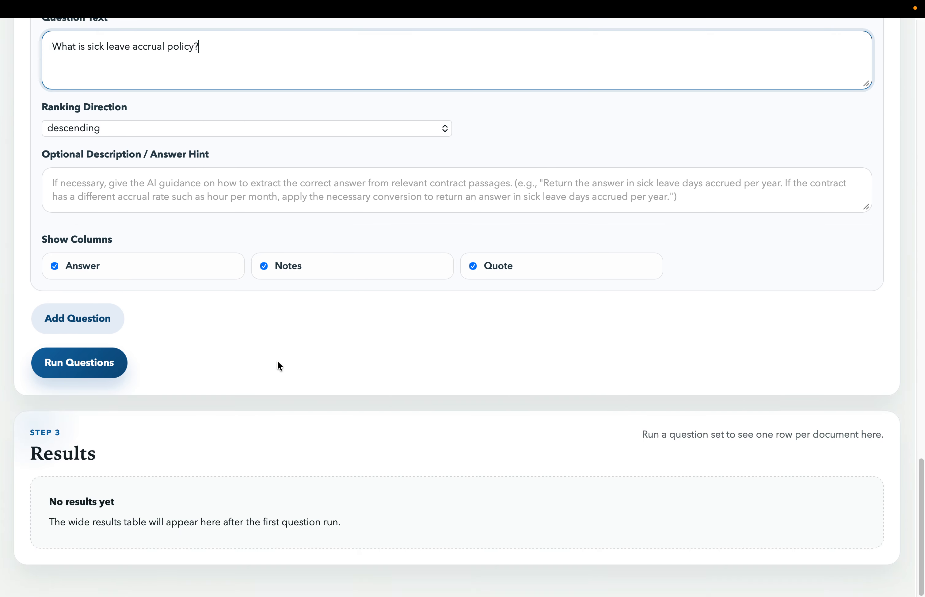
click(110, 371)
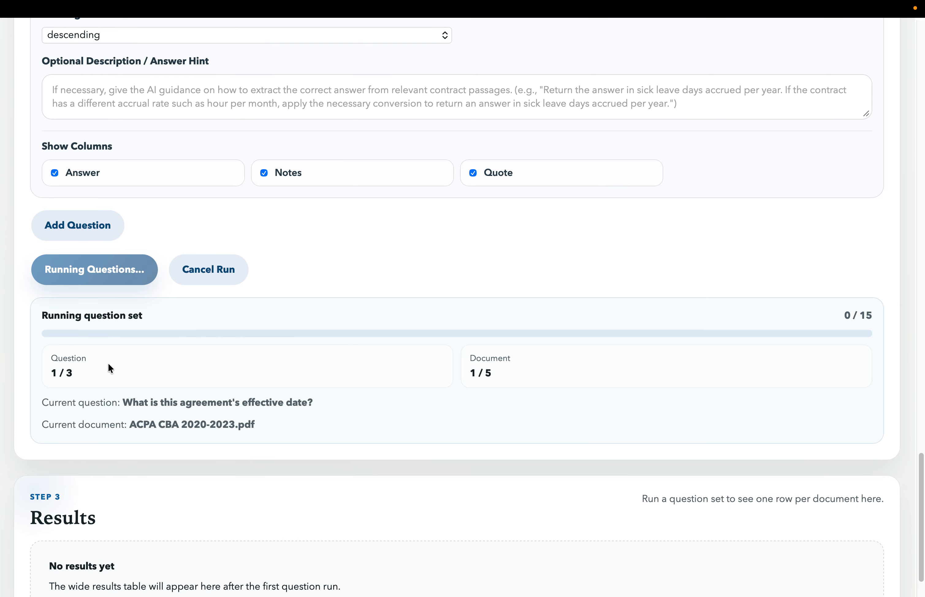
scroll(108, 365, down, 2)
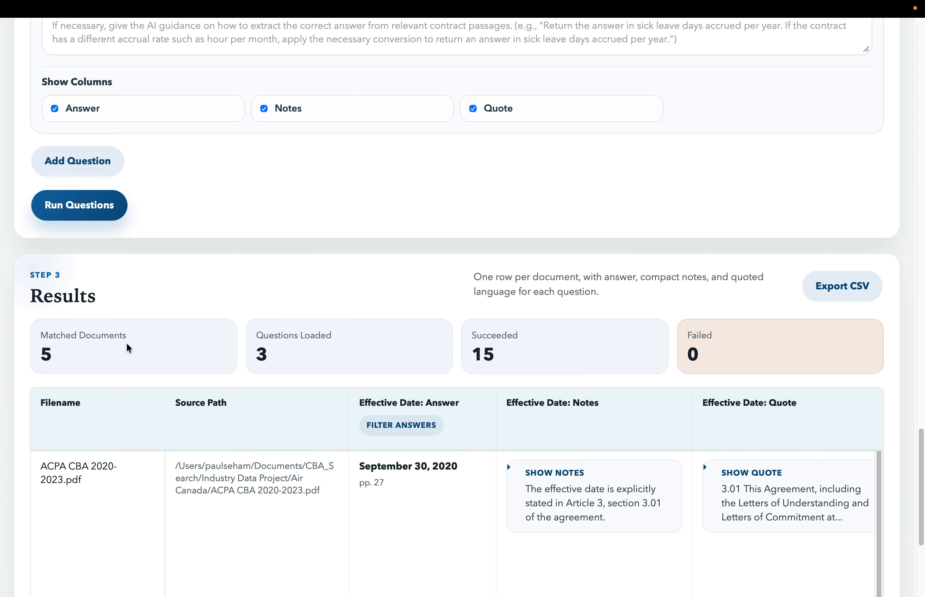
scroll(336, 210, down, 6)
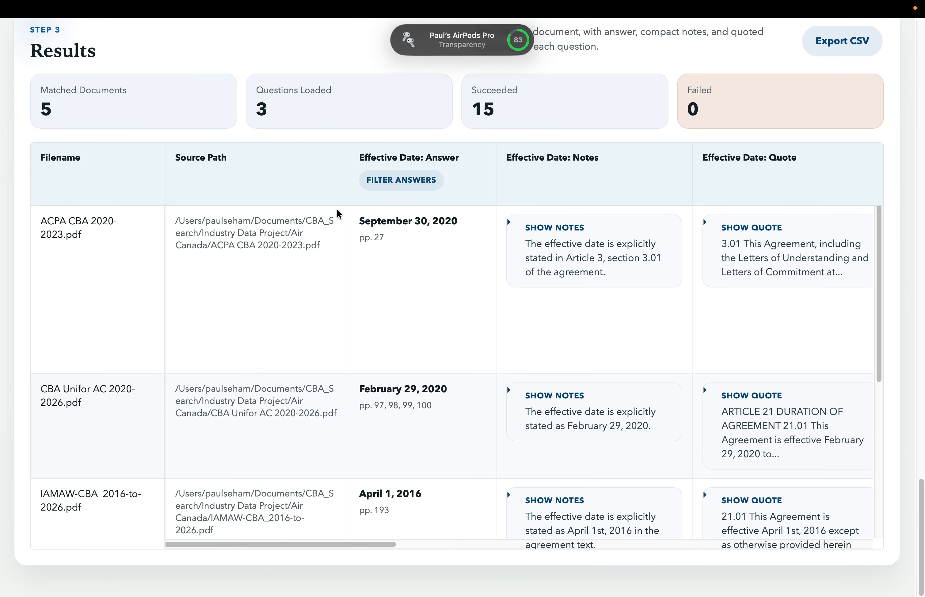
- Hide the Notes and Quote columns of the Effective Date question, leaving only its Answer column shown
scroll(336, 212, up, 3)
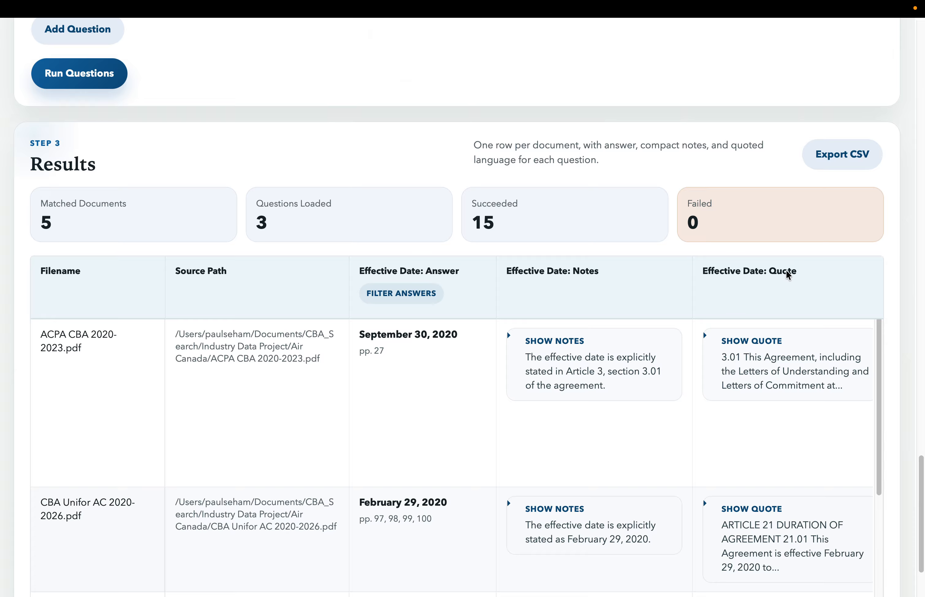
scroll(787, 274, up, 15)
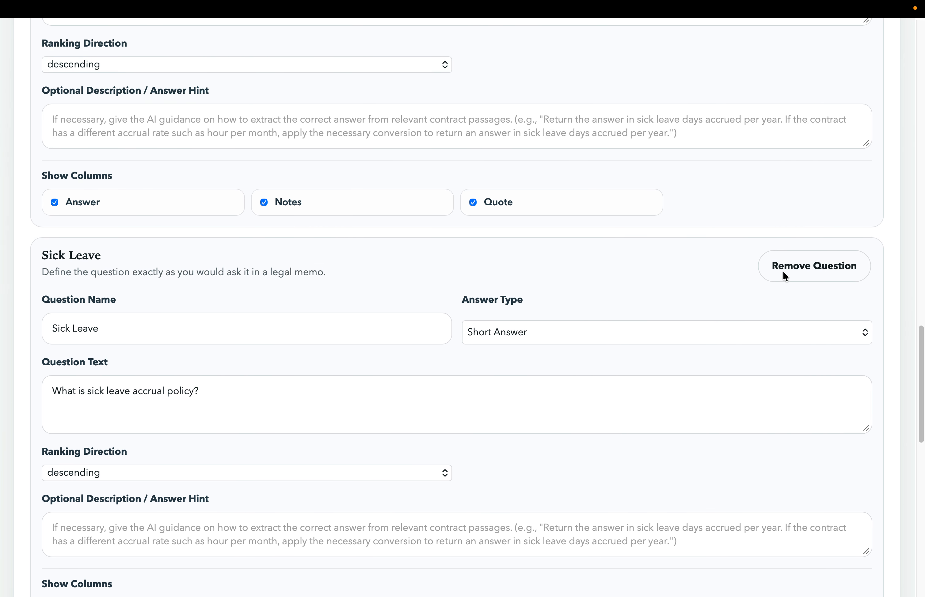
scroll(783, 270, up, 4)
scroll(152, 430, up, 4)
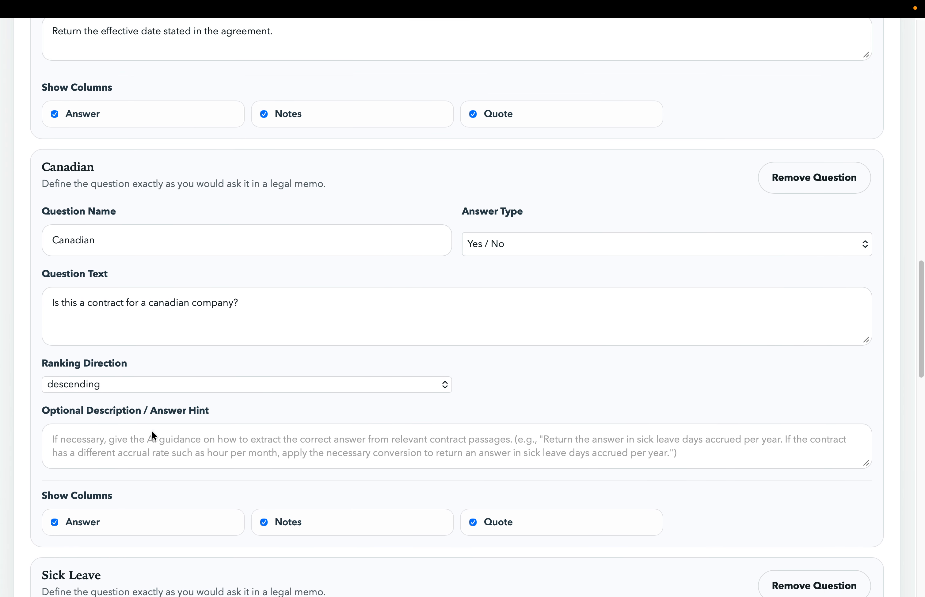
scroll(152, 430, up, 8)
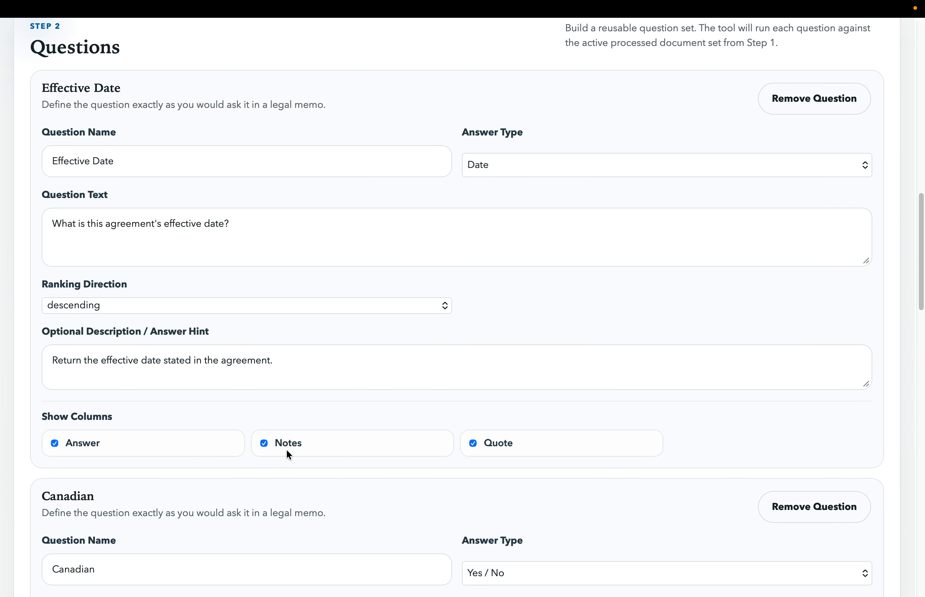
click(473, 443)
scroll(472, 443, down, 8)
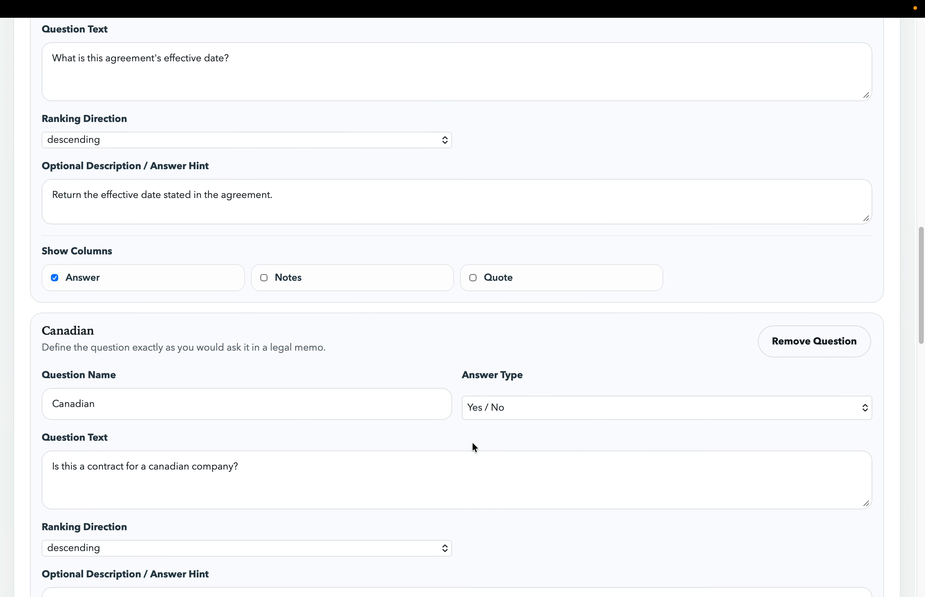
scroll(472, 442, up, 5)
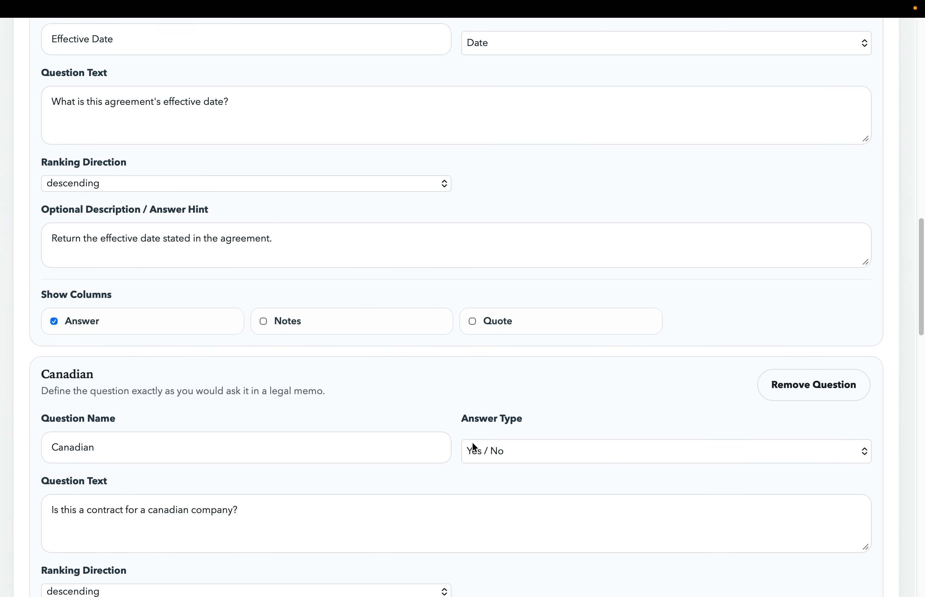
- Hide the Notes and Quote columns of the Canadian question, keeping all three columns of the Sick Leave question
scroll(472, 441, down, 6)
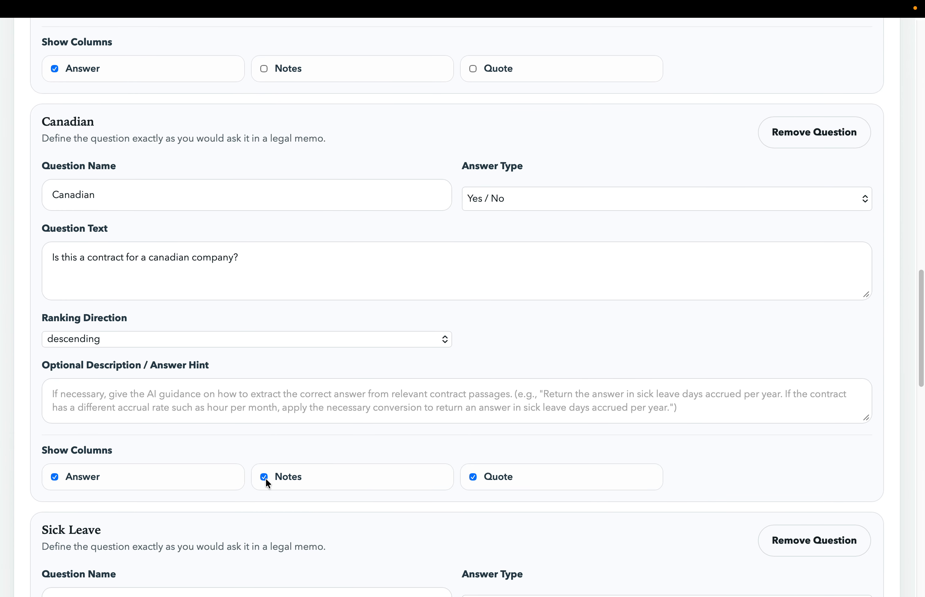
scroll(470, 479, down, 17)
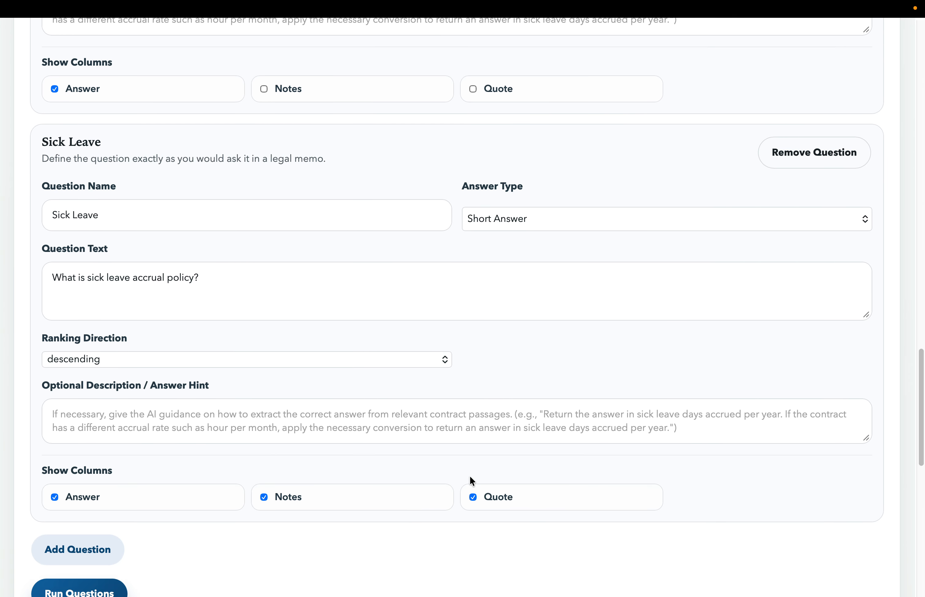
scroll(470, 482, down, 15)
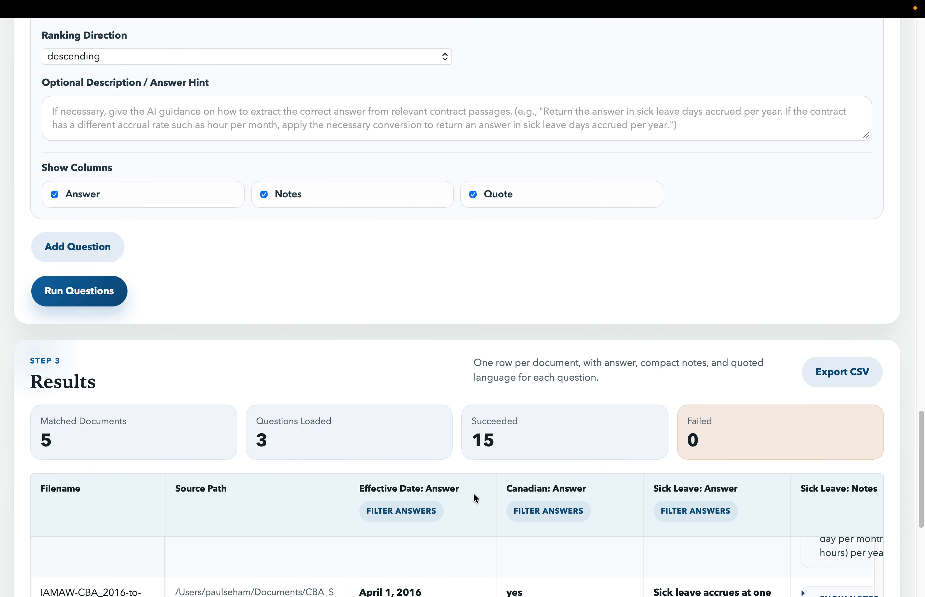
- Examine the Effective Date, Canadian and Sick Leave answers for every document in the results table
scroll(474, 494, up, 4)
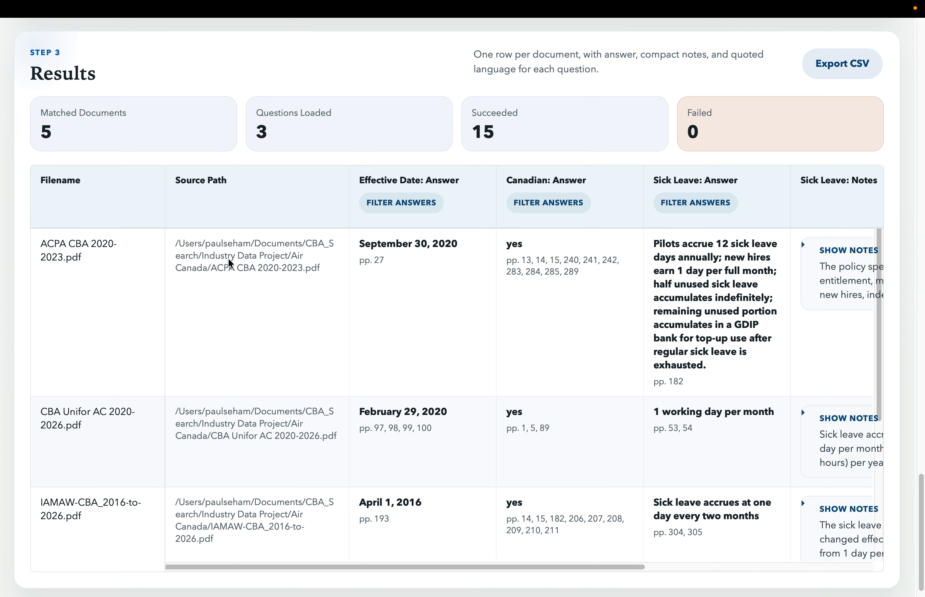
scroll(411, 325, down, 5)
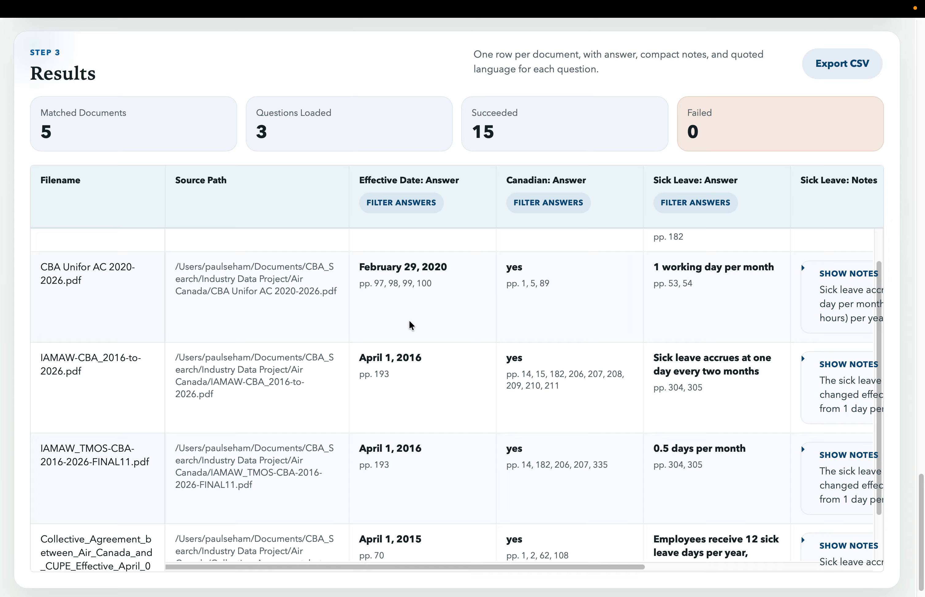
scroll(584, 337, up, 5)
scroll(588, 355, down, 5)
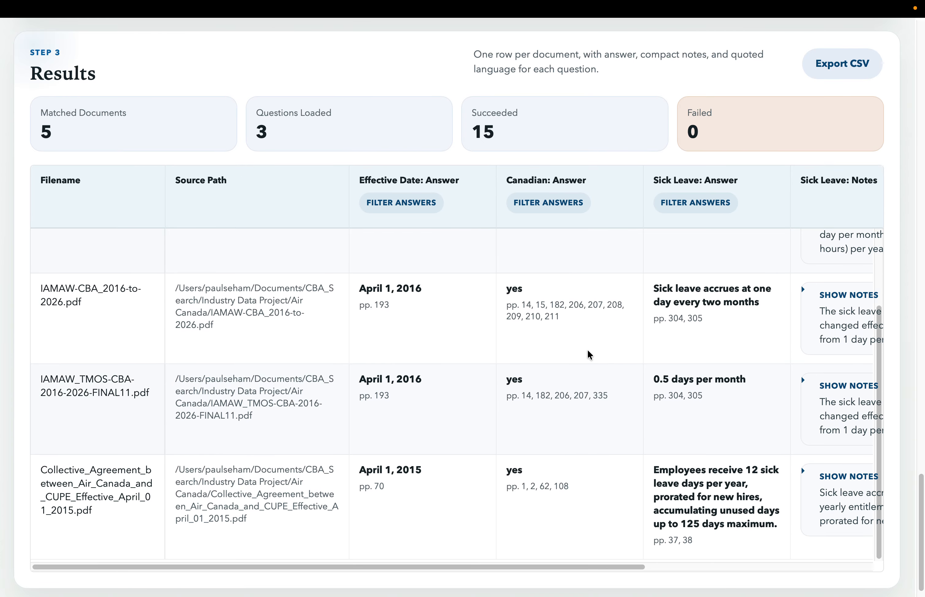
scroll(589, 355, up, 7)
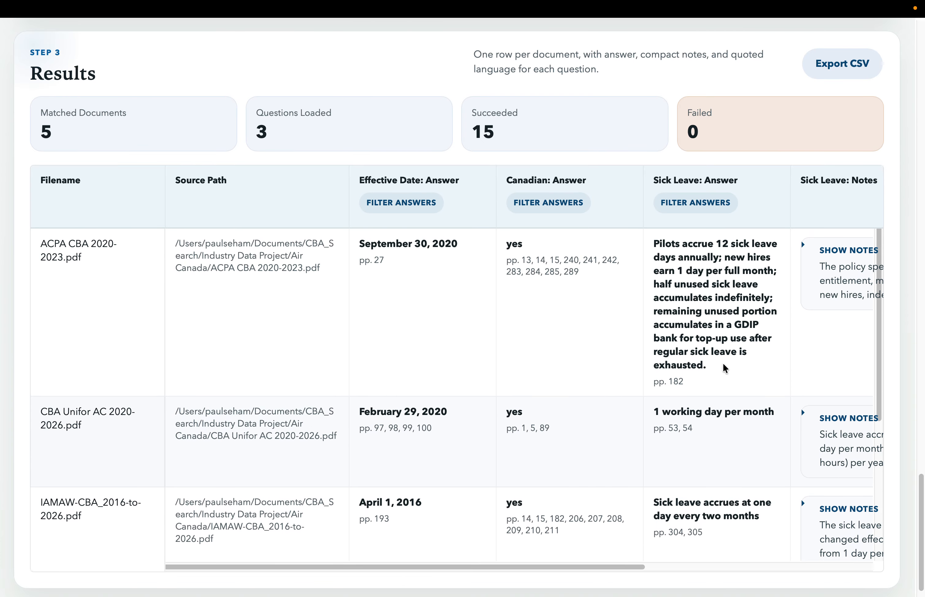
scroll(725, 368, down, 2)
scroll(712, 396, down, 6)
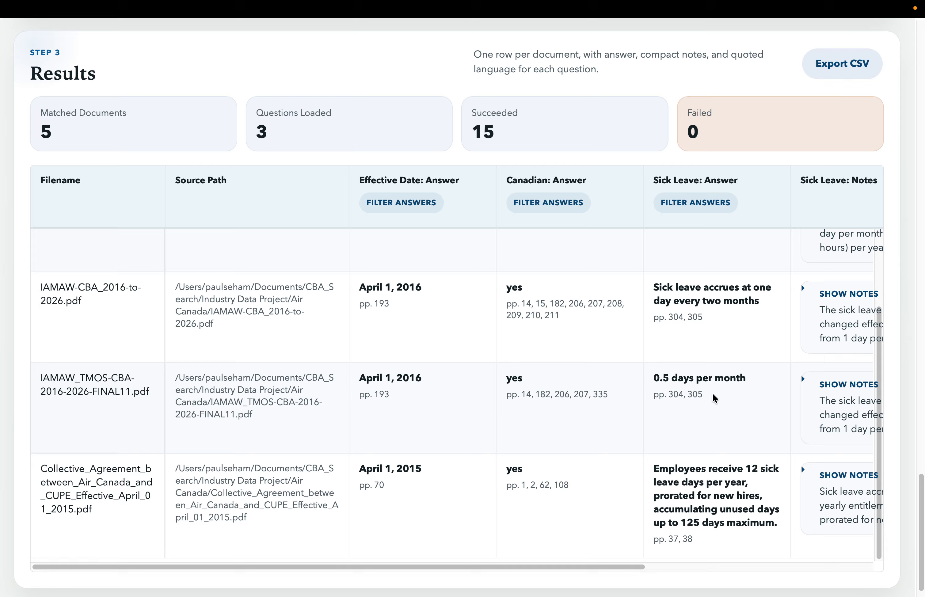
scroll(723, 426, up, 9)
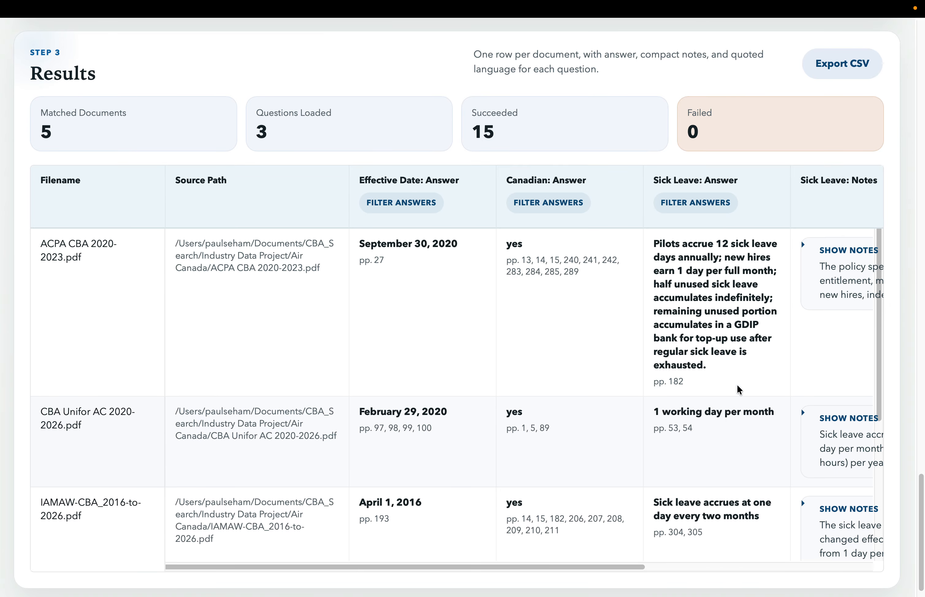
- Read the full Sick Leave quote and notes for ACPA CBA 2020-2023.pdf, collapsing each one after reading
scroll(737, 383, right, 8)
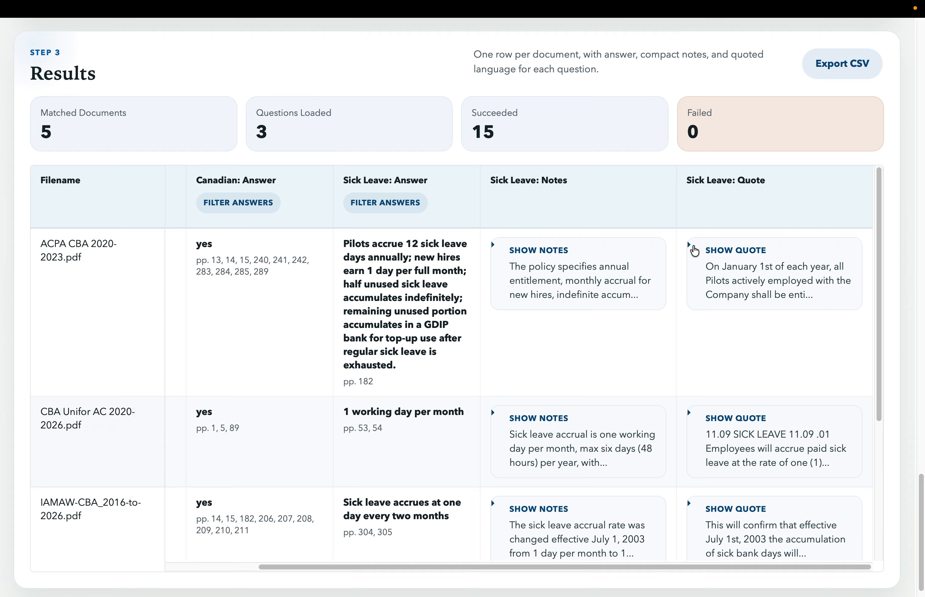
click(690, 249)
scroll(734, 355, down, 1)
scroll(741, 383, down, 5)
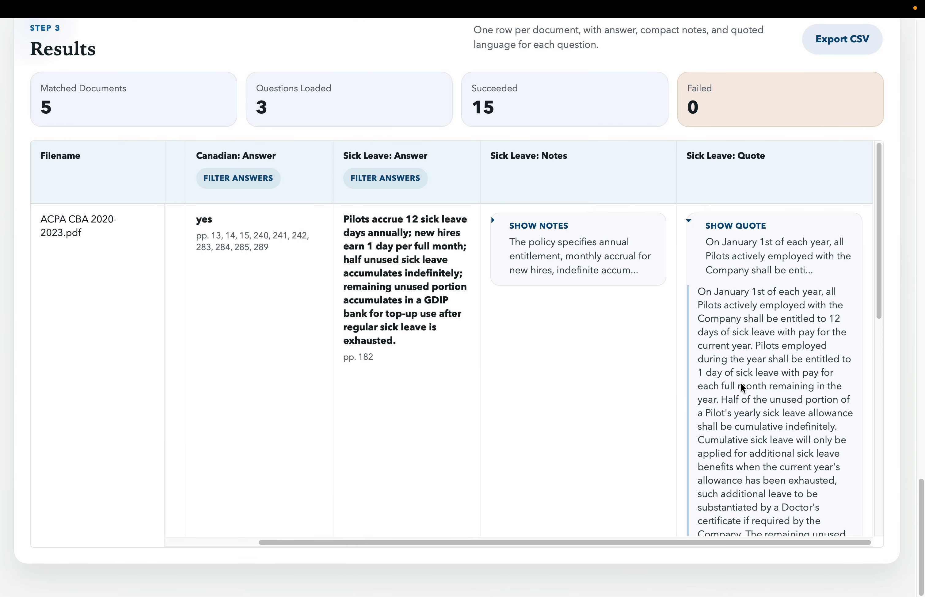
scroll(712, 378, up, 5)
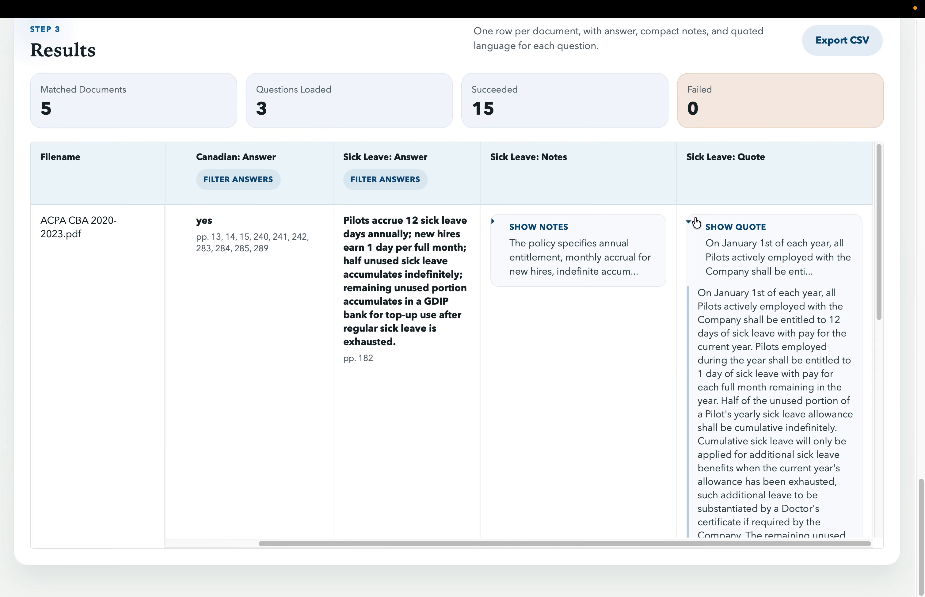
click(694, 222)
click(494, 224)
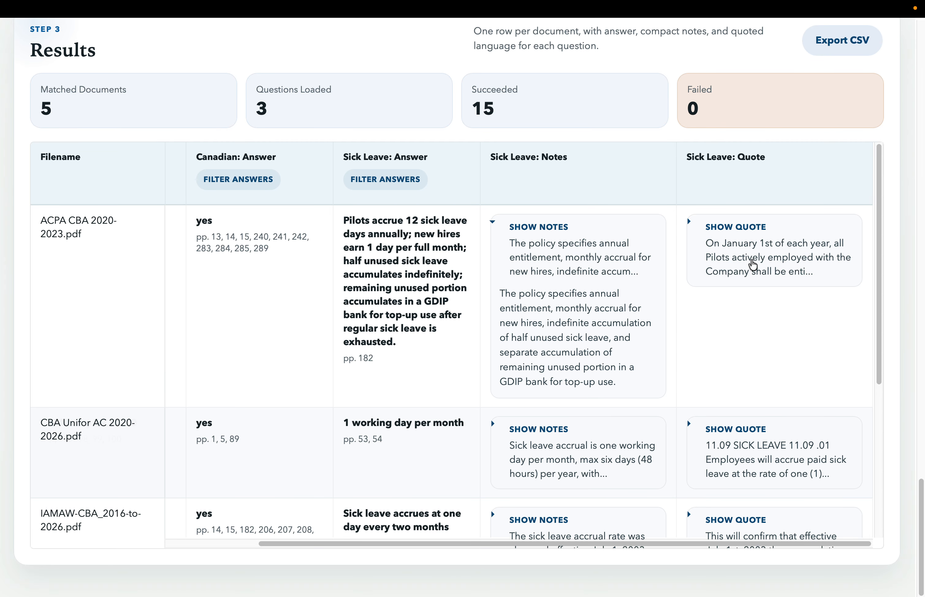
click(494, 225)
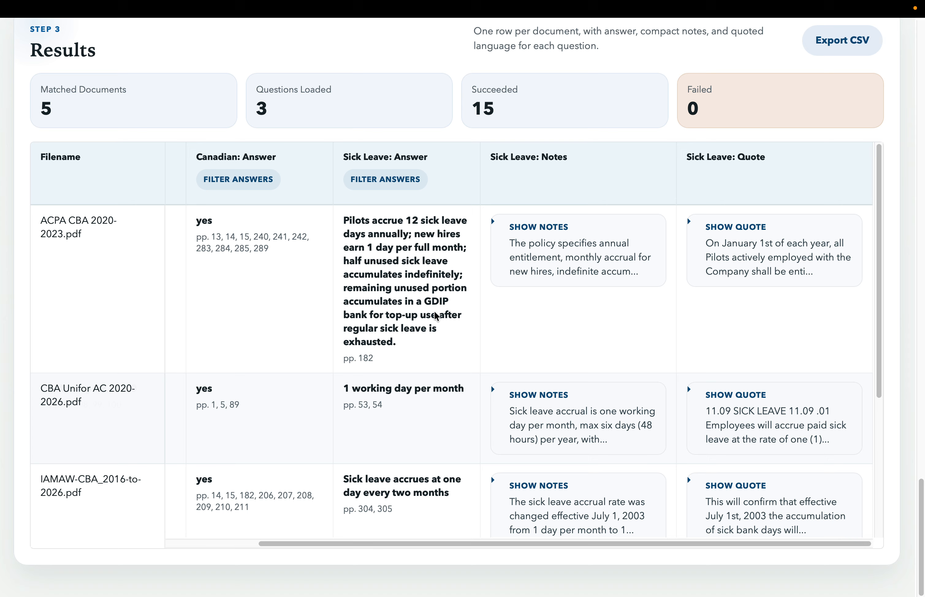
- Filter the Effective Date answers to 2020, remove the filter and close its options
scroll(438, 312, left, 8)
scroll(437, 313, up, 2)
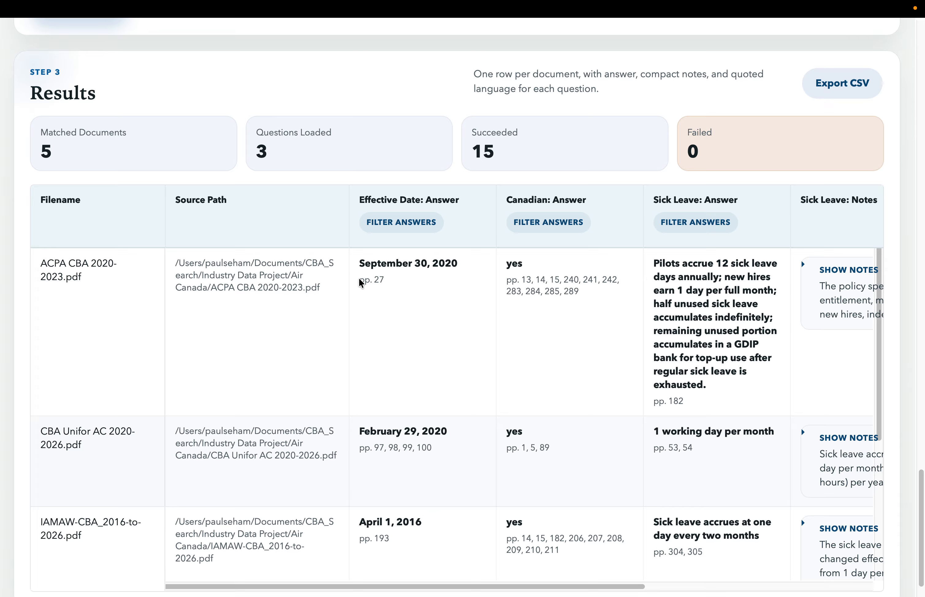
scroll(373, 252, up, 2)
scroll(437, 302, right, 3)
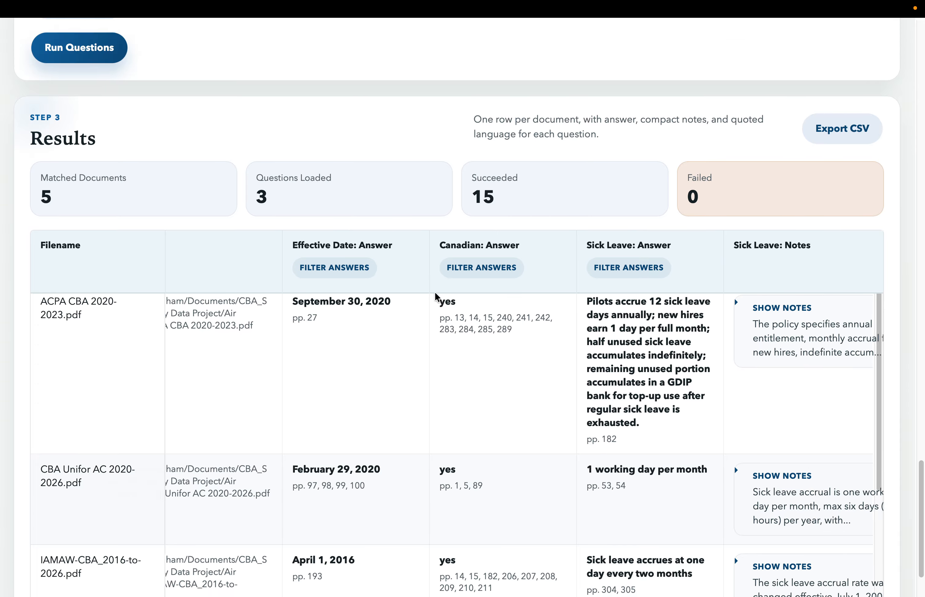
scroll(397, 303, down, 1)
click(357, 276)
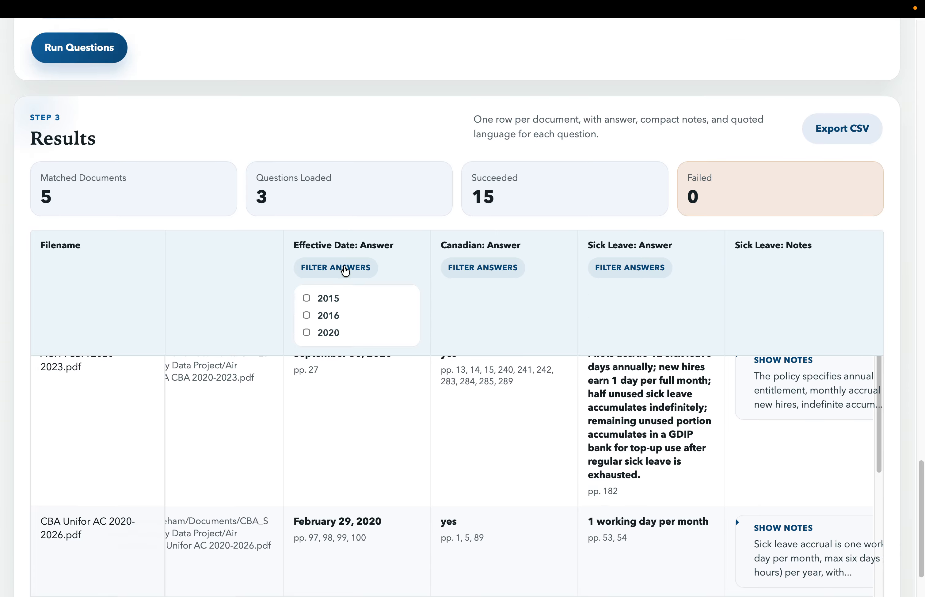
click(306, 333)
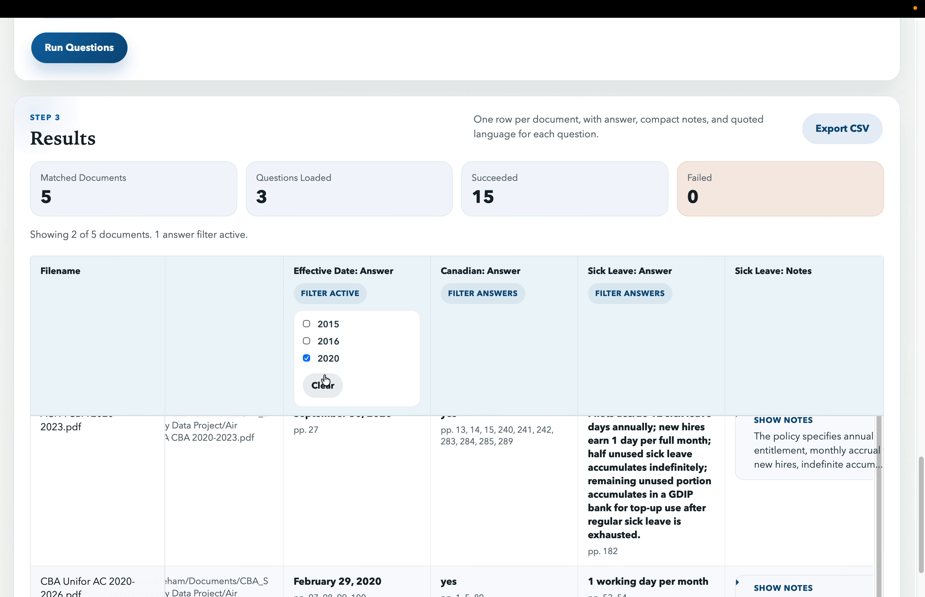
click(307, 359)
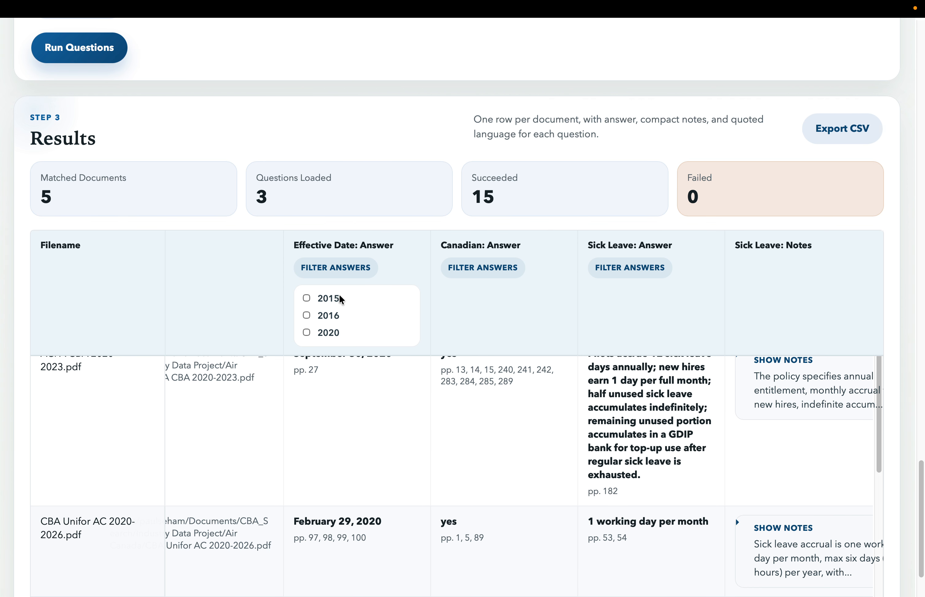
click(348, 268)
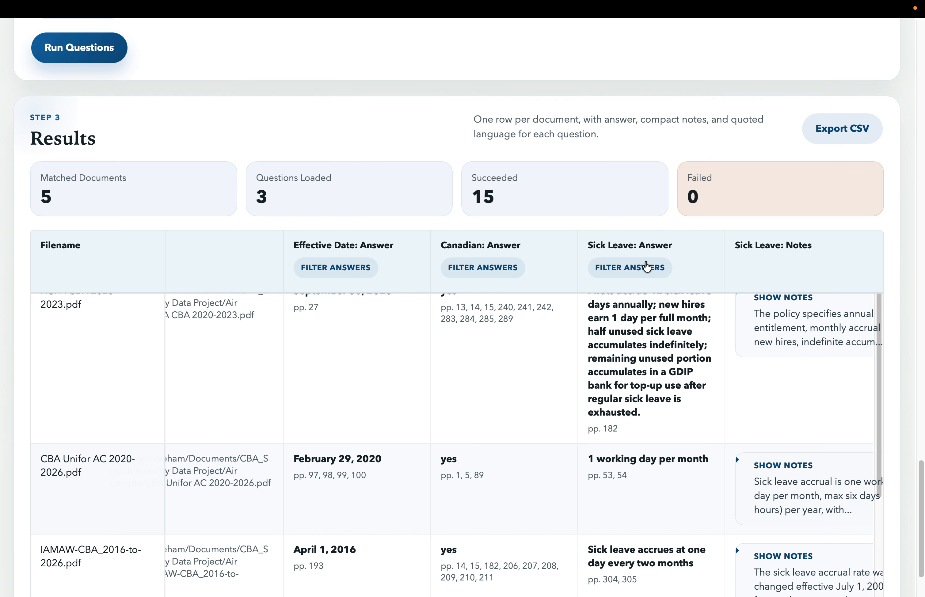
- Filter the Sick Leave answers to those containing "month", look through the matches, and clear the filter
click(647, 268)
click(626, 320)
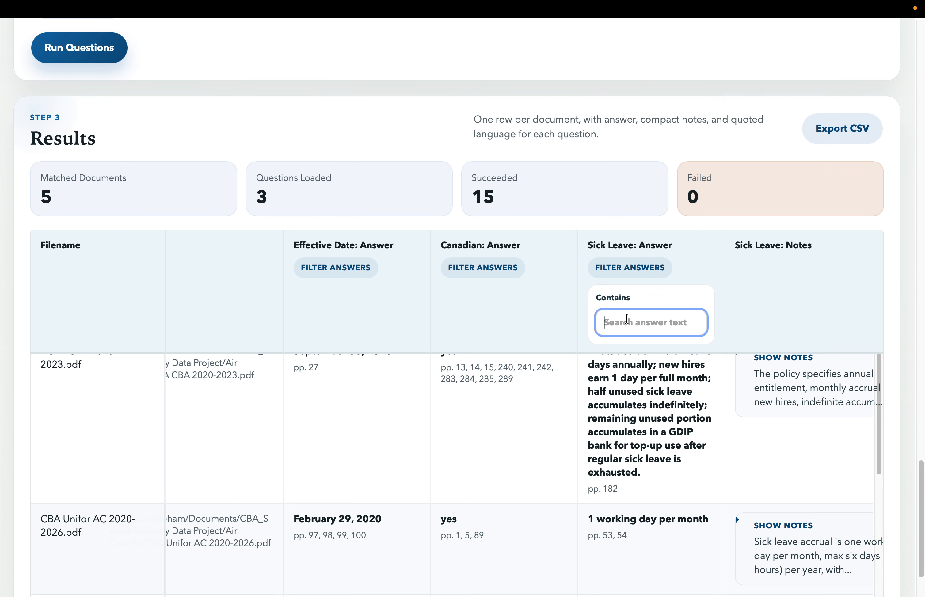
text(month)
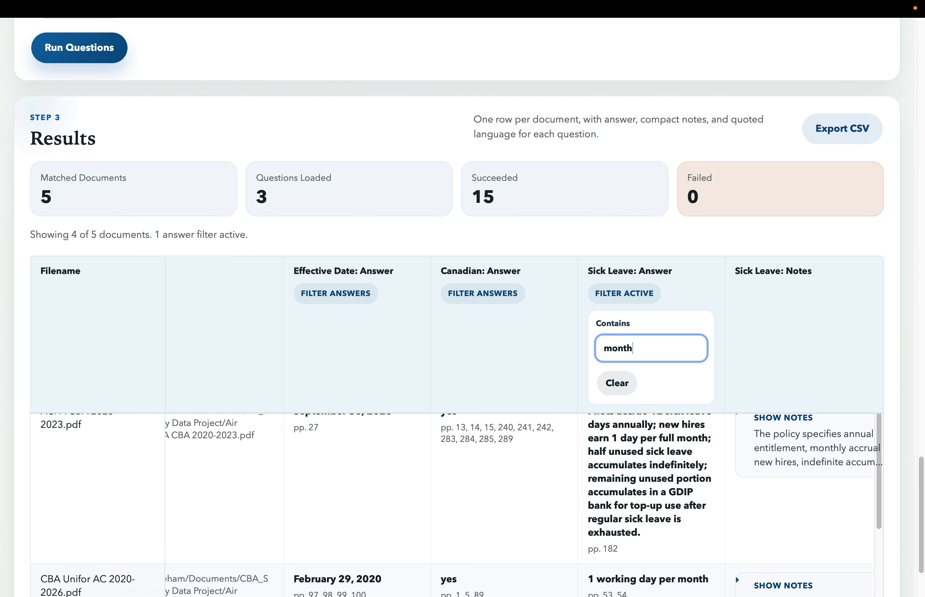
scroll(680, 461, down, 5)
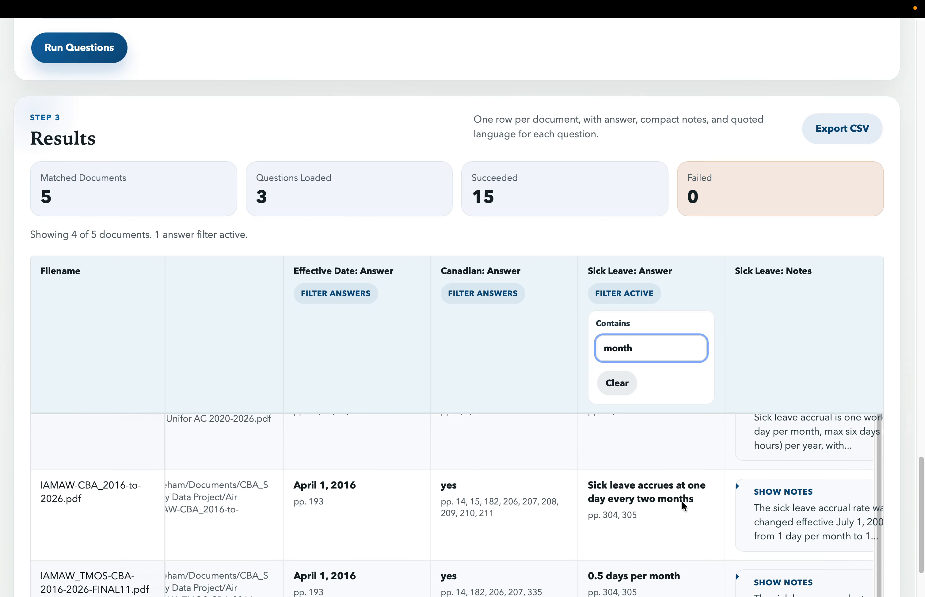
scroll(668, 536, up, 5)
double_click(646, 355)
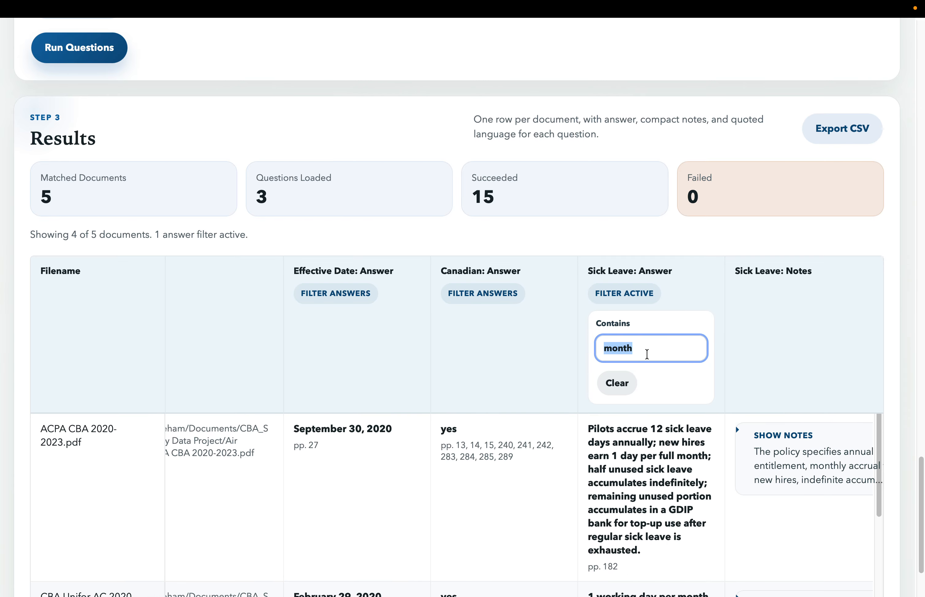
key(BackSpace)
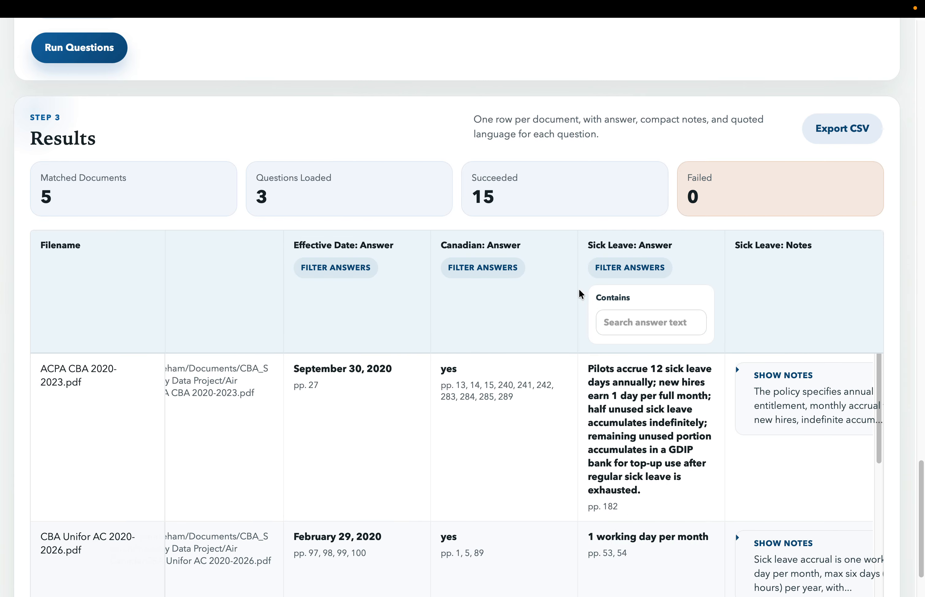
click(610, 268)
- Look over the unfiltered results table once more and export the results as a CSV file
scroll(552, 365, down, 5)
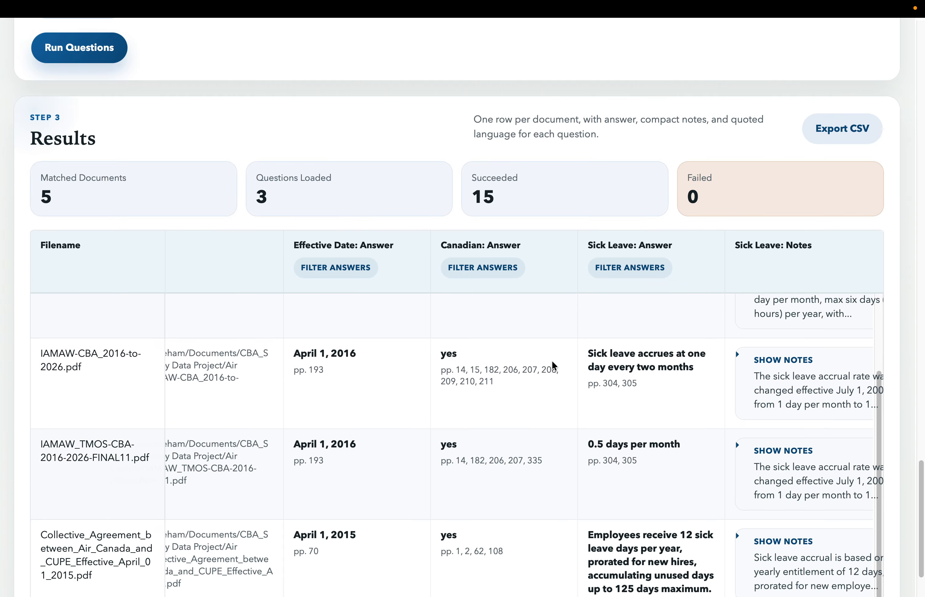
scroll(553, 365, right, 3)
scroll(552, 365, left, 4)
scroll(553, 365, up, 6)
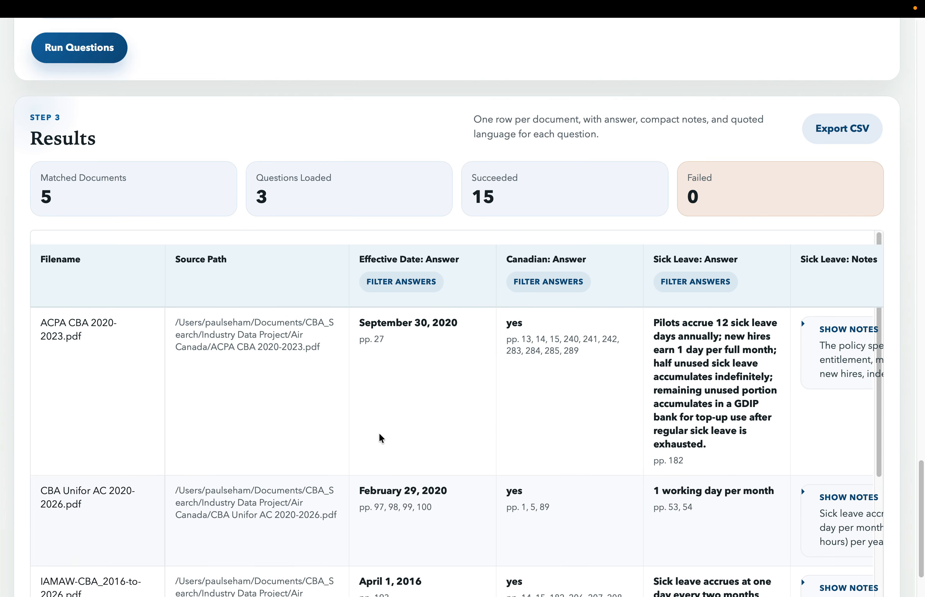
scroll(379, 434, right, 5)
scroll(433, 180, up, 3)
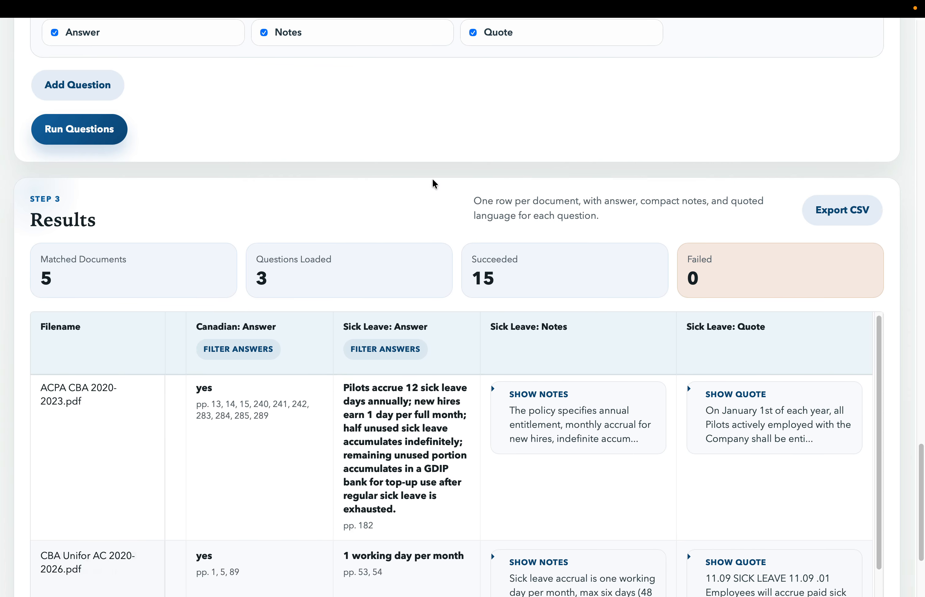
scroll(434, 184, up, 1)
click(838, 238)
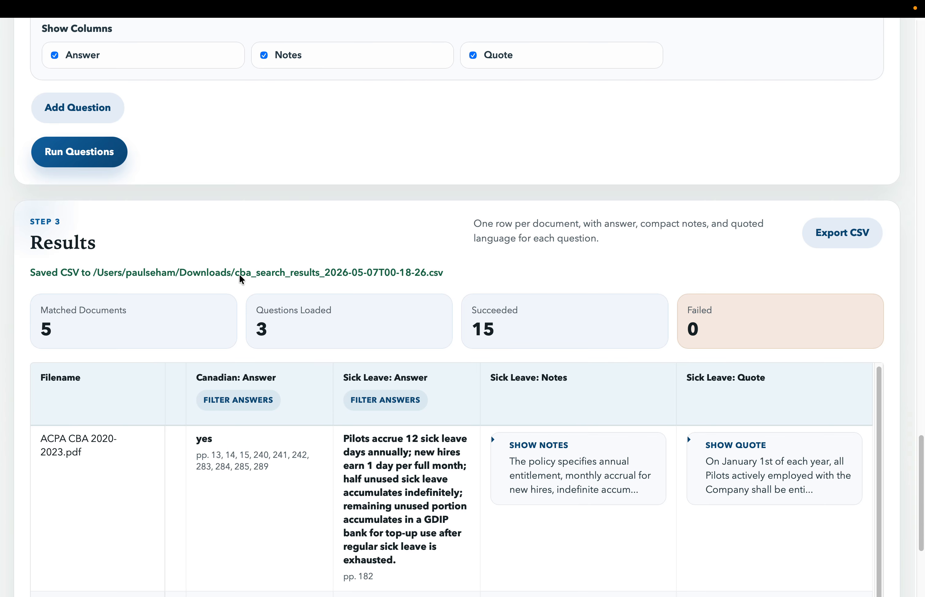
- Switch to Finder on the desktop and show the contents of the Downloads folder
key(ctrl+Left)
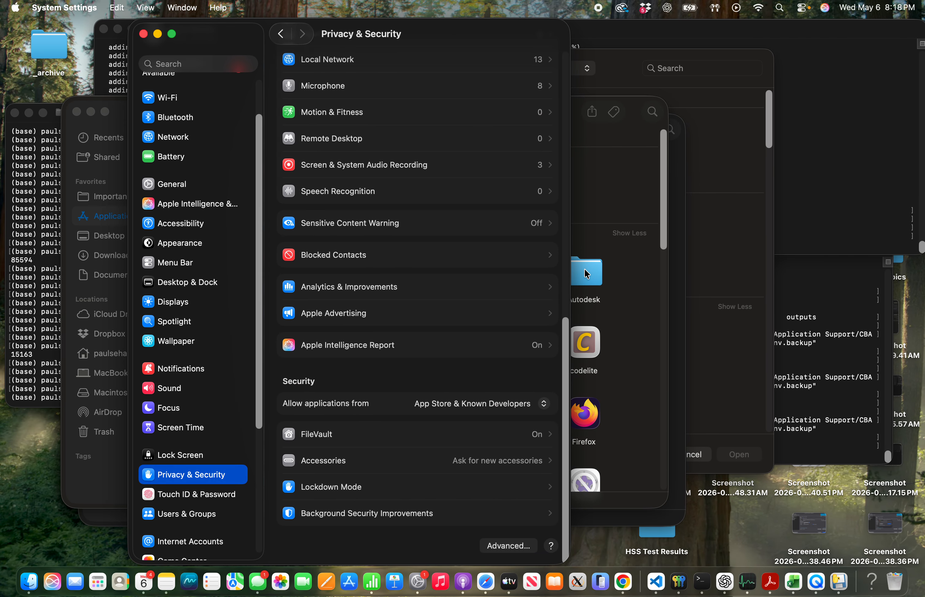
click(894, 582)
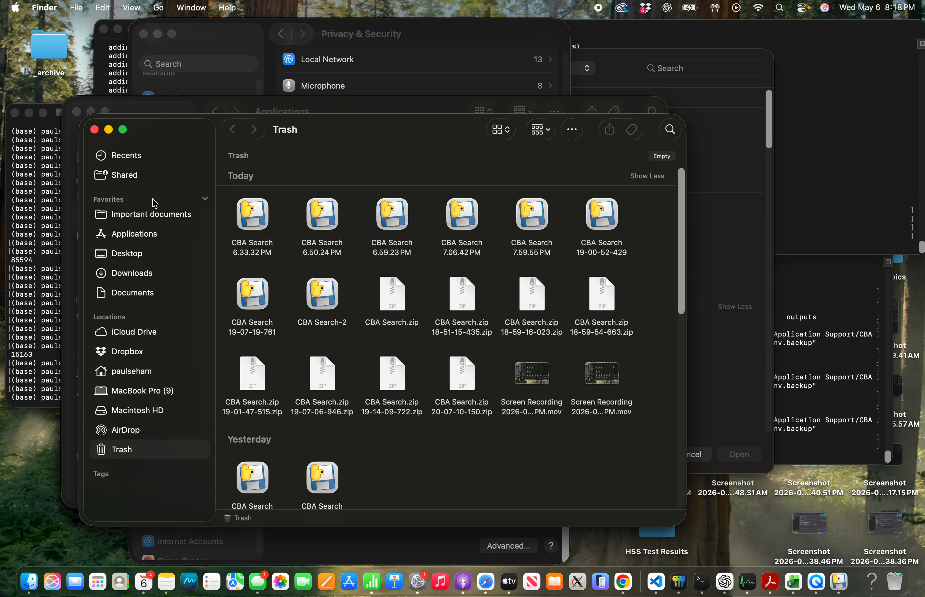
click(132, 272)
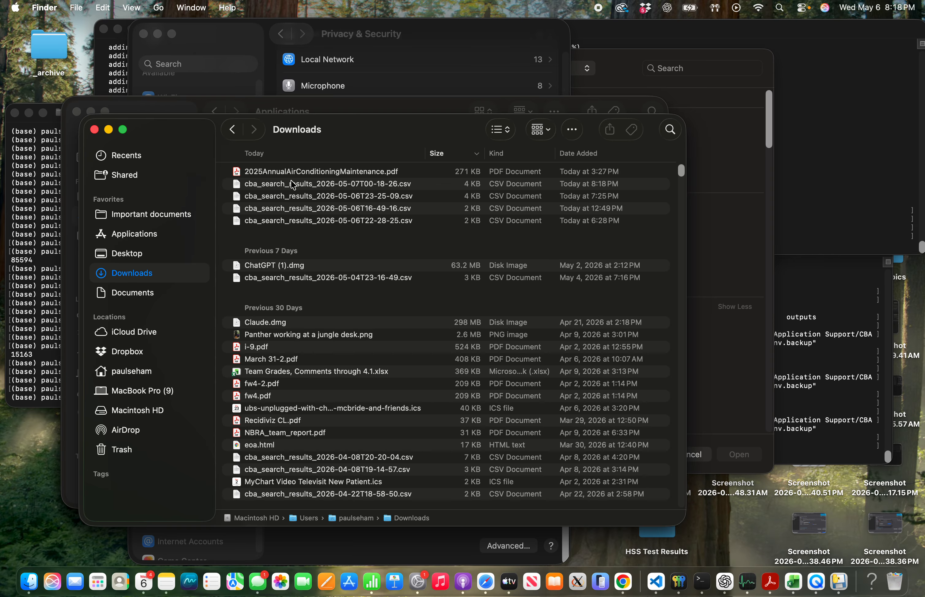
- Open the exported file cba_search_results_2026-05-07T00-18-26.csv from the Downloads folder in Excel
drag(326, 186, 288, 246)
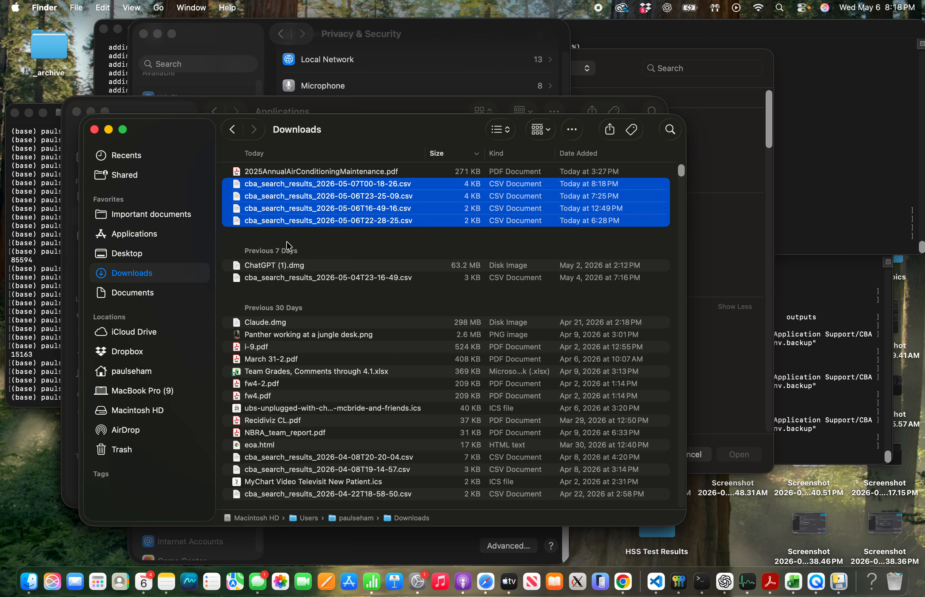
click(340, 187)
click(338, 184)
click(337, 184)
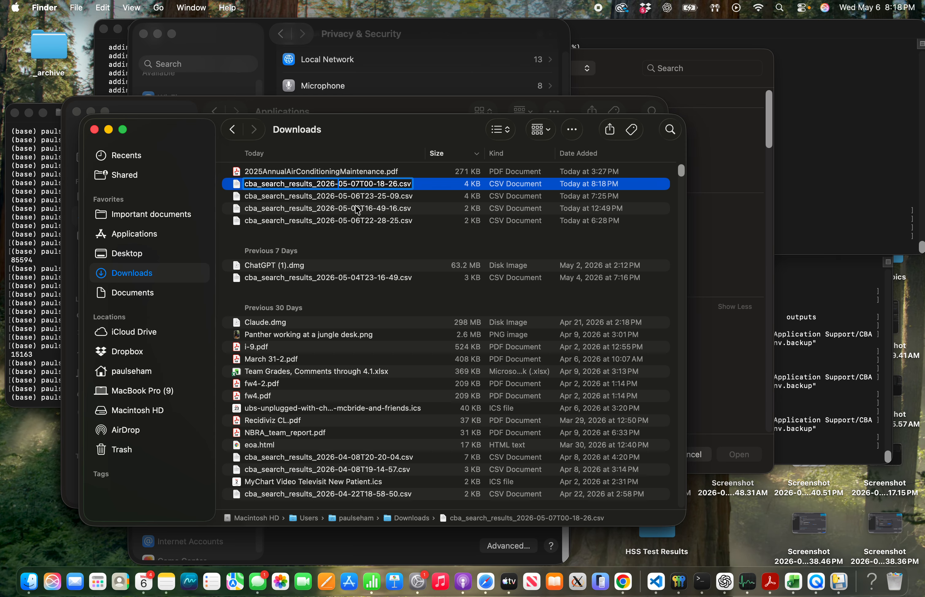
click(355, 207)
click(356, 186)
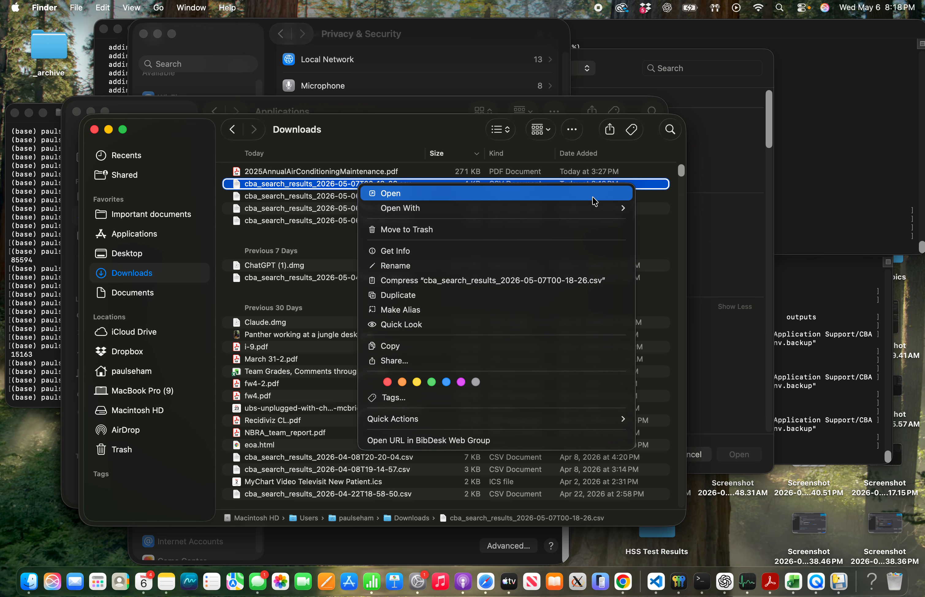
mouse_move(606, 208)
click(734, 275)
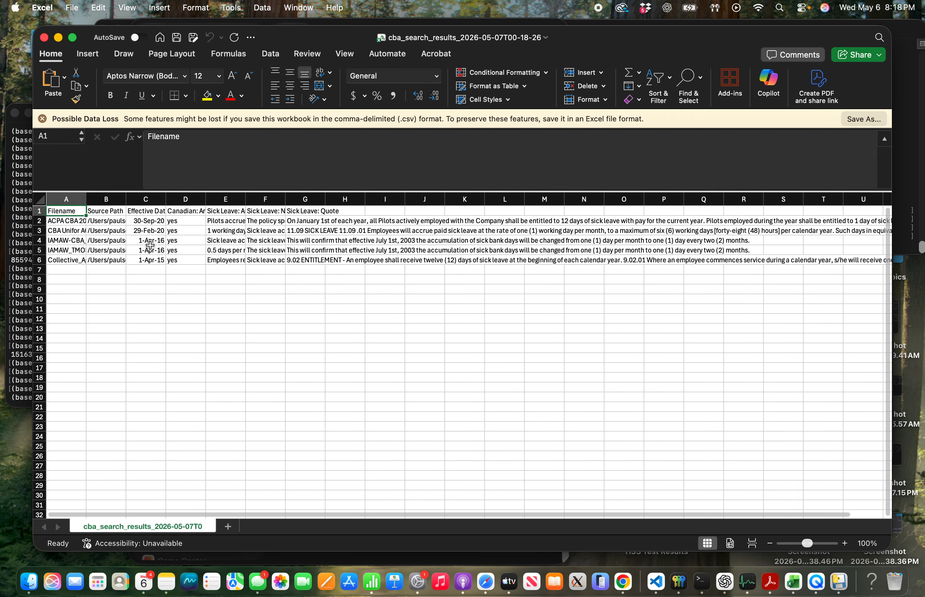
- Examine the exported sheet's header row cell by cell from Filename to Sick Leave: Notes, and glance back at the CBA Search results
click(99, 227)
click(60, 213)
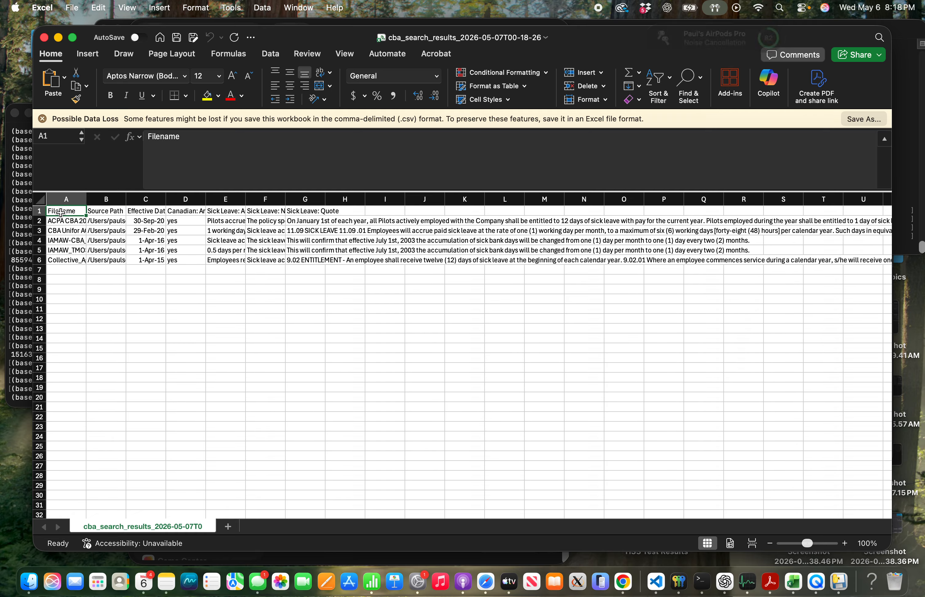
key(Right)
key(Right)
key(Right)
key(Right)
key(Right)
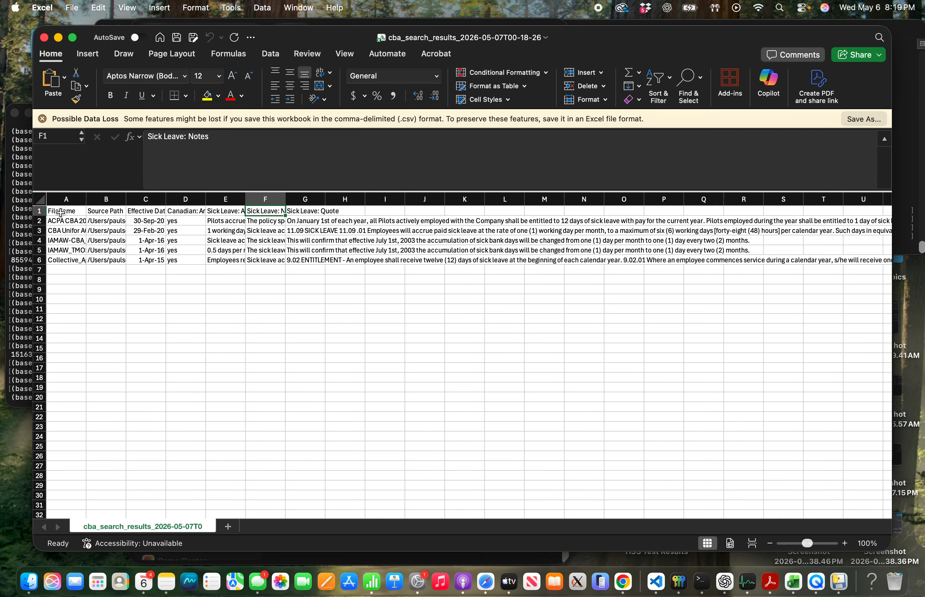
key(ctrl+Right)
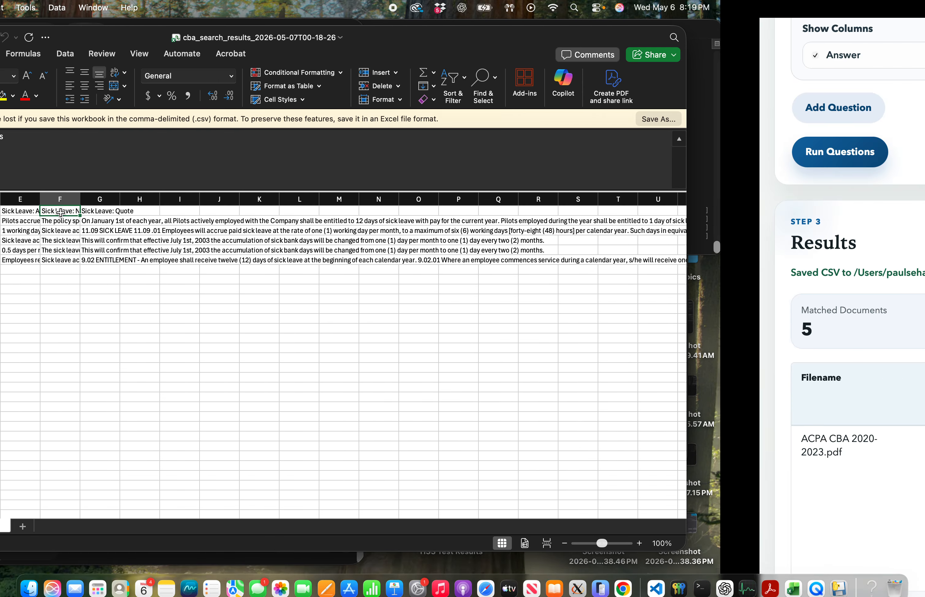
key(ctrl+Left)
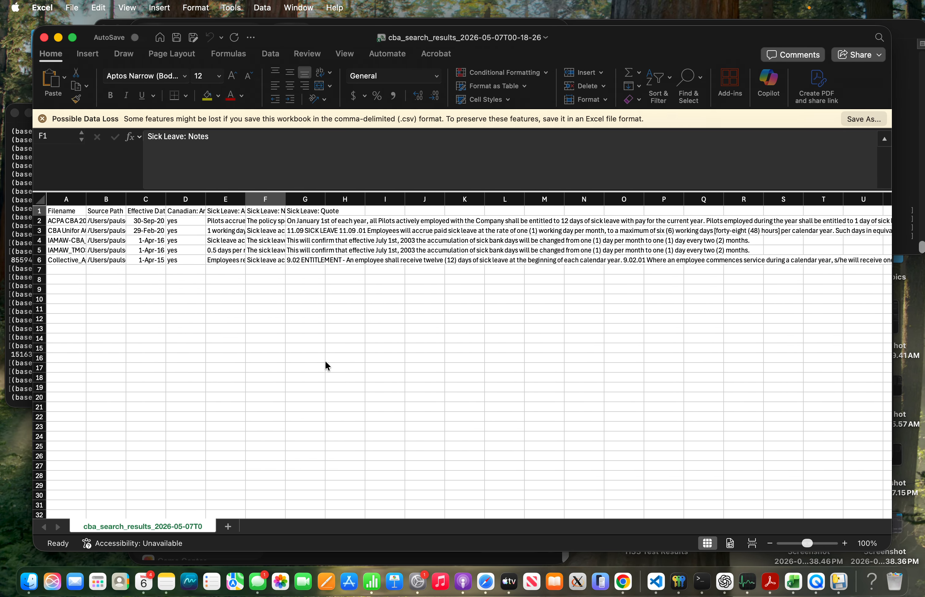